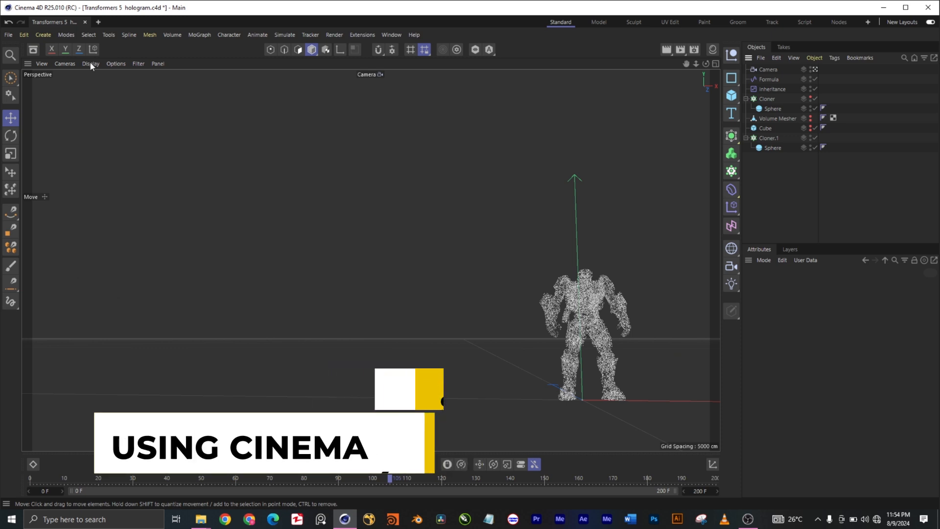
Step: Create a new empty project and return to the Transformers 5 hologram scene
{"action": "left_click", "coordinate": [98, 22]}
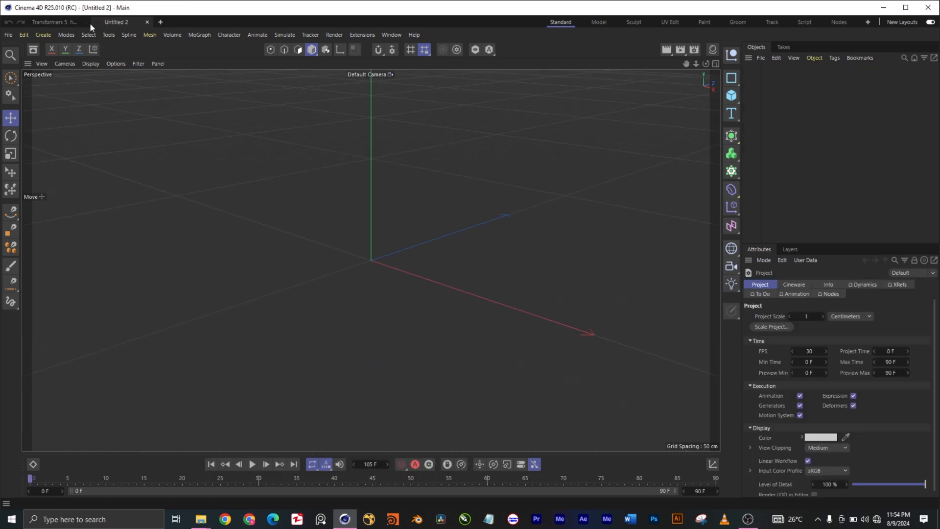
{"action": "left_click", "coordinate": [64, 22]}
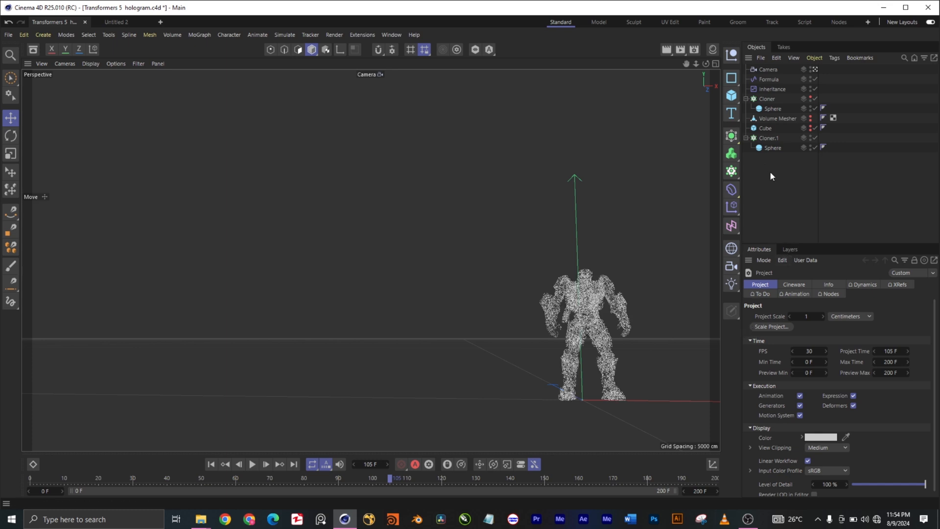
Step: Examine the sphere inside Cloner.1 and the cloner's own object settings, including its clone count
{"action": "left_click", "coordinate": [772, 148]}
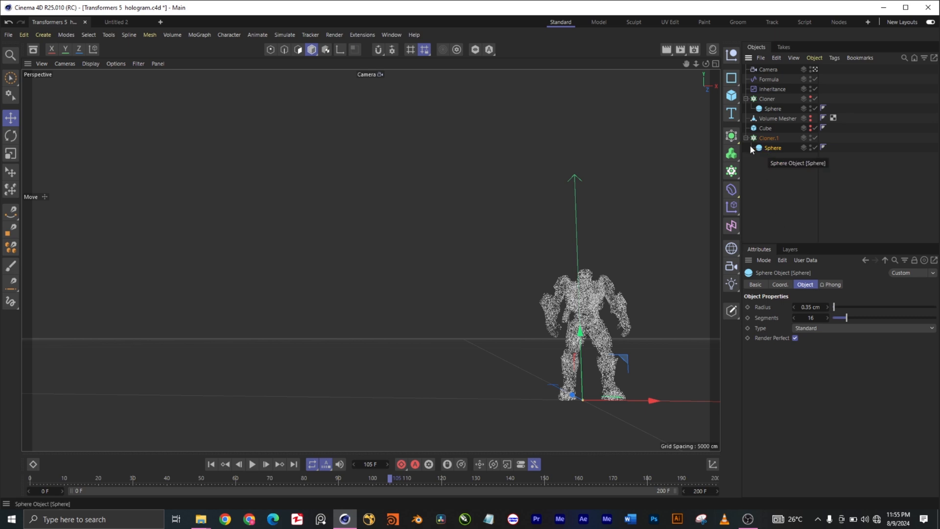
{"action": "left_click", "coordinate": [474, 51]}
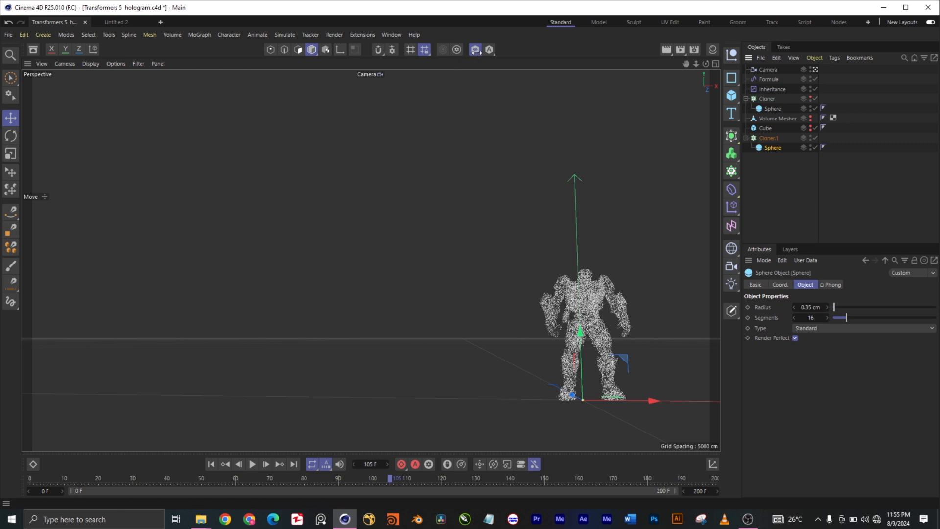
{"action": "left_click", "coordinate": [766, 139]}
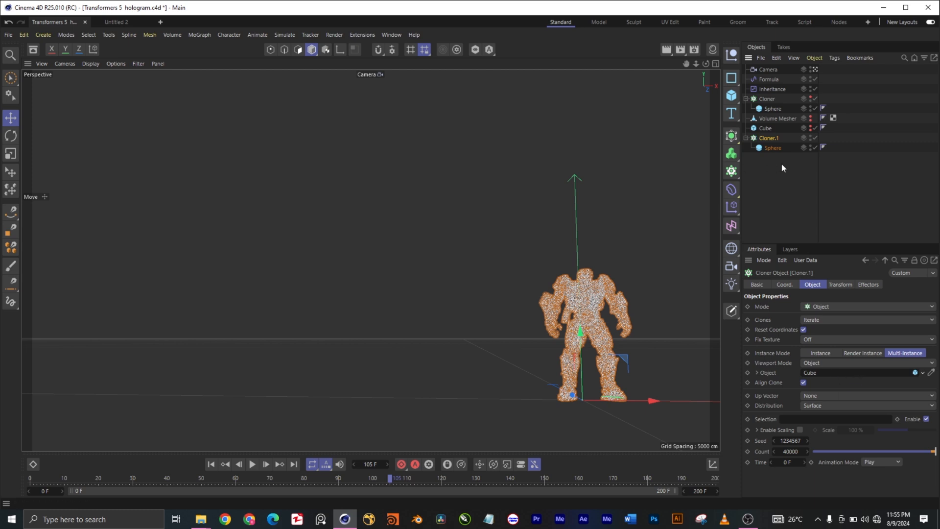
{"action": "double_click", "coordinate": [795, 452]}
{"action": "left_click", "coordinate": [792, 452]}
{"action": "left_click_drag", "start_coordinate": [789, 452], "coordinate": [798, 452]}
{"action": "left_click", "coordinate": [838, 444]}
Step: Preview Cloner.1's particles around frame 43, return to frame 0 and clear the object selection
{"action": "left_click", "coordinate": [181, 483]}
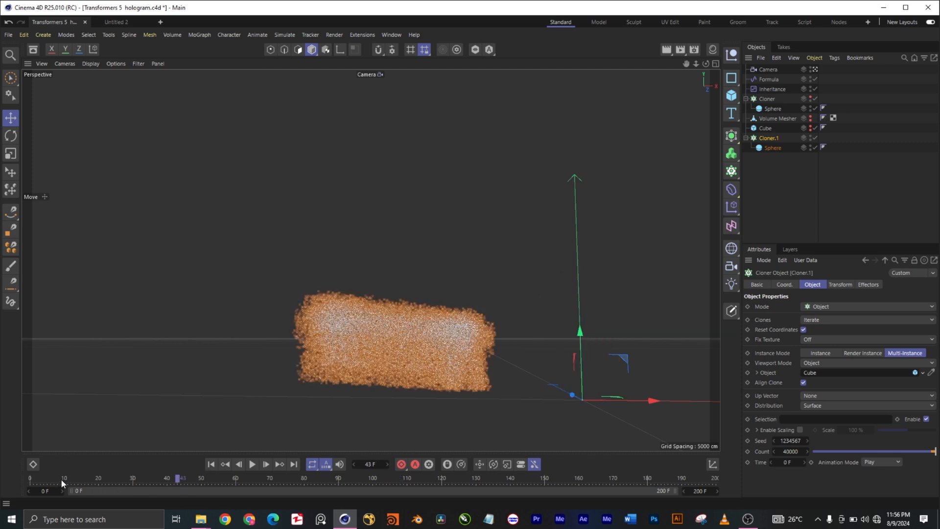
{"action": "left_click", "coordinate": [31, 479]}
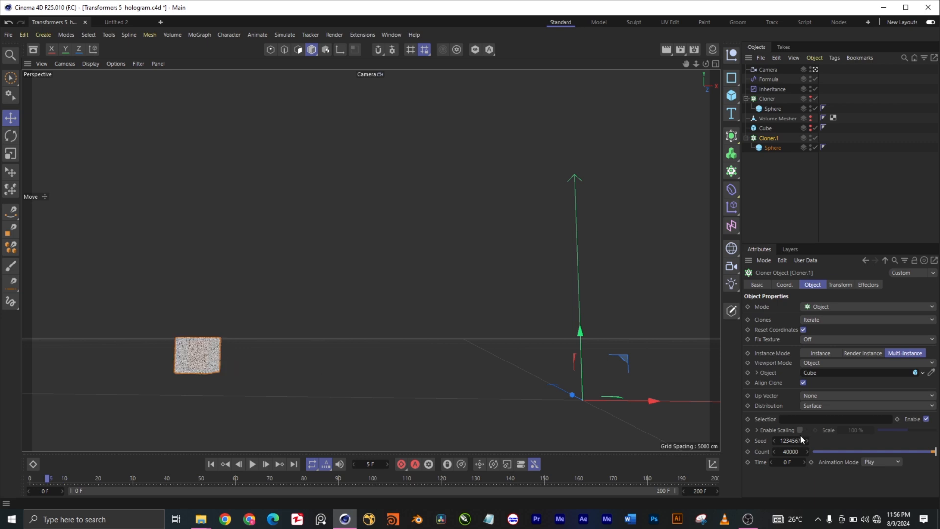
{"action": "key", "text": "shift+f"}
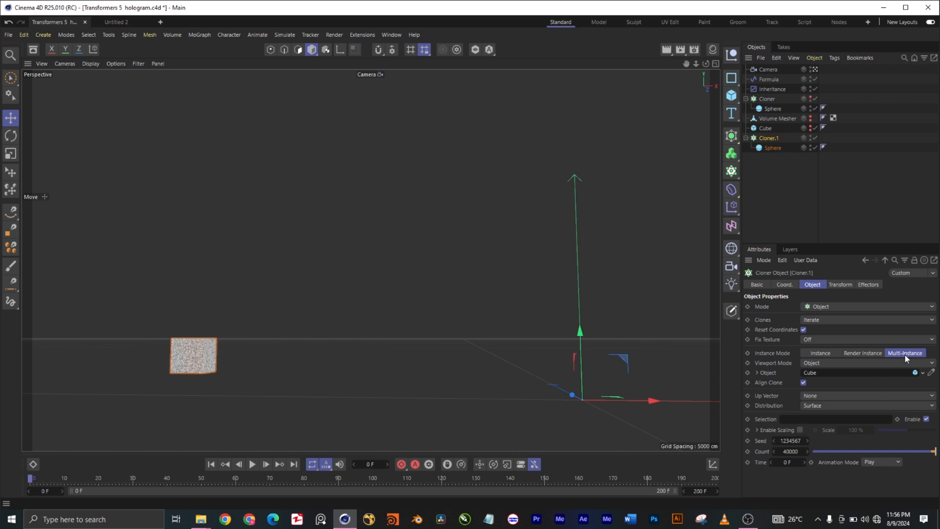
{"action": "key", "text": "F8"}
{"action": "key", "text": "shift+f"}
{"action": "left_click", "coordinate": [779, 182]}
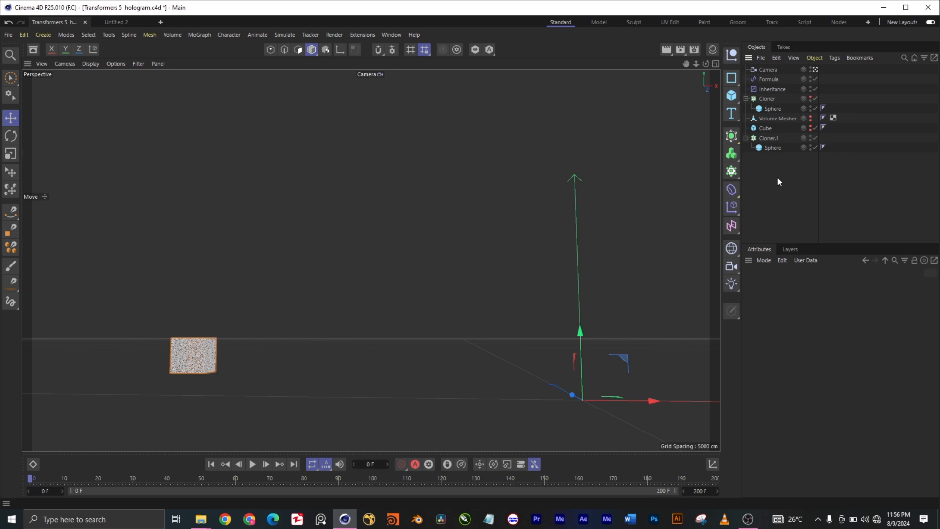
Step: Show the Volume Mesher robot model in the viewport and examine it up close and in full view
{"action": "left_click", "coordinate": [767, 128]}
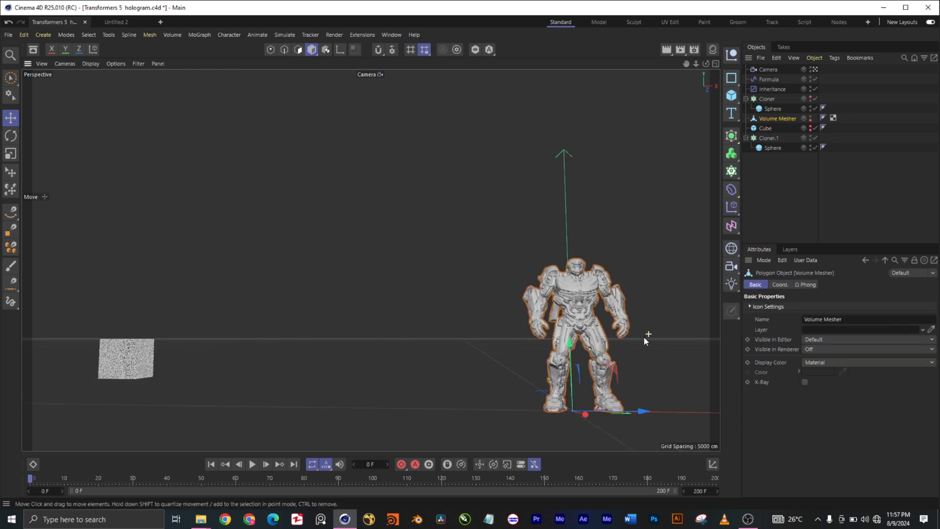
{"action": "scroll", "coordinate": [604, 336], "scroll_direction": "up", "scroll_amount": 5}
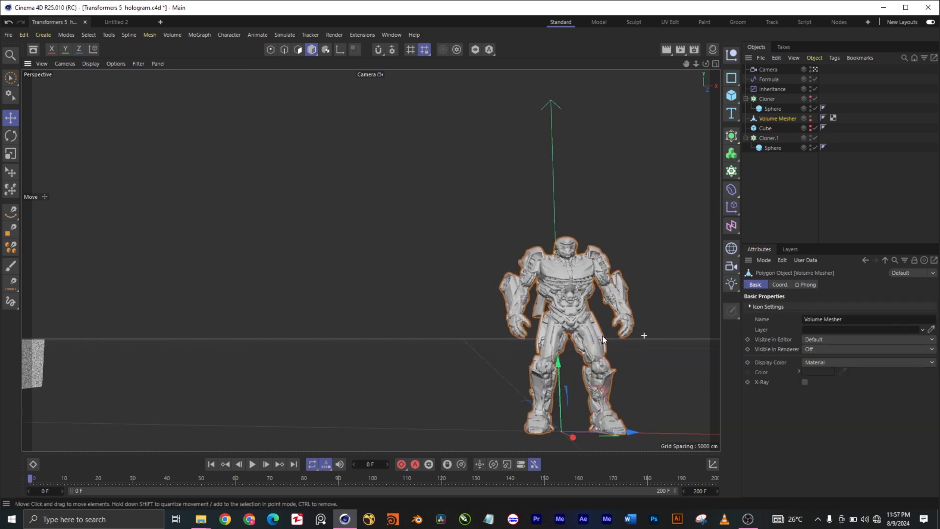
{"action": "scroll", "coordinate": [602, 336], "scroll_direction": "up", "scroll_amount": 2}
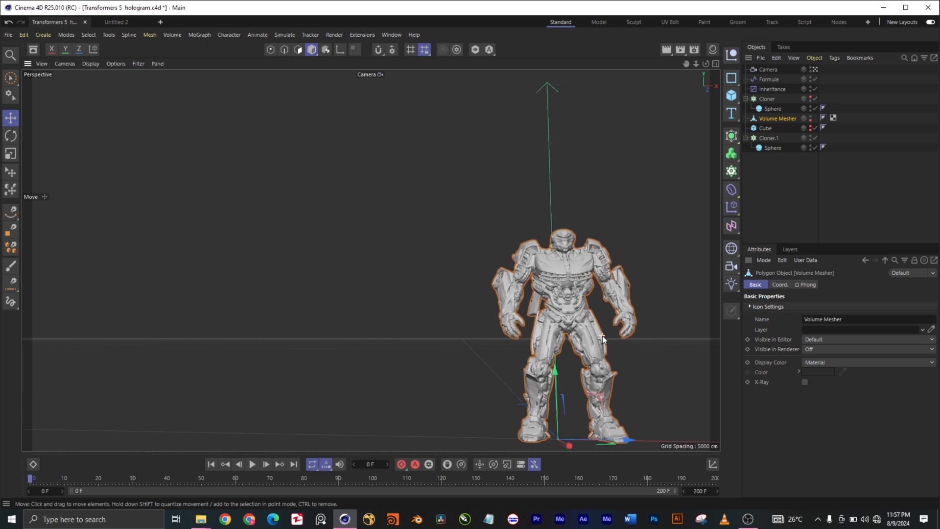
{"action": "scroll", "coordinate": [603, 337], "scroll_direction": "up", "scroll_amount": 3}
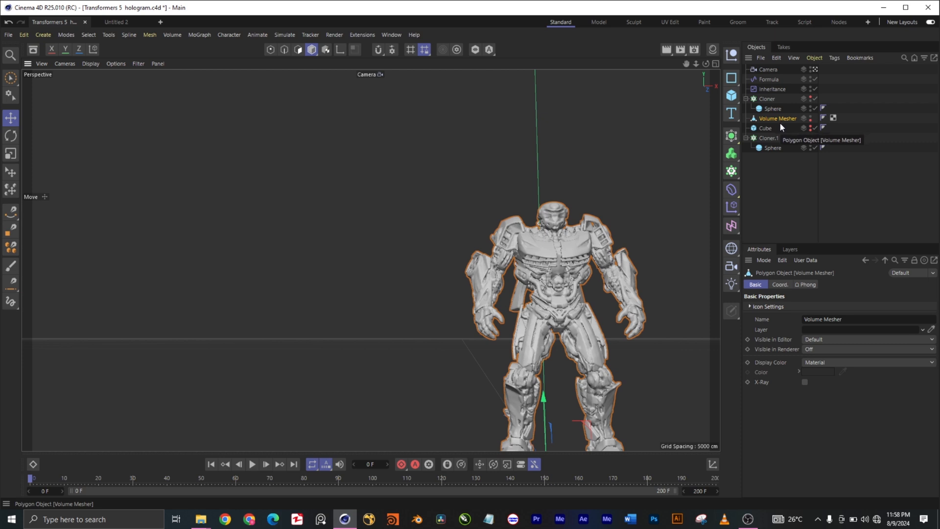
{"action": "left_click_drag", "start_coordinate": [696, 64], "coordinate": [649, 65]}
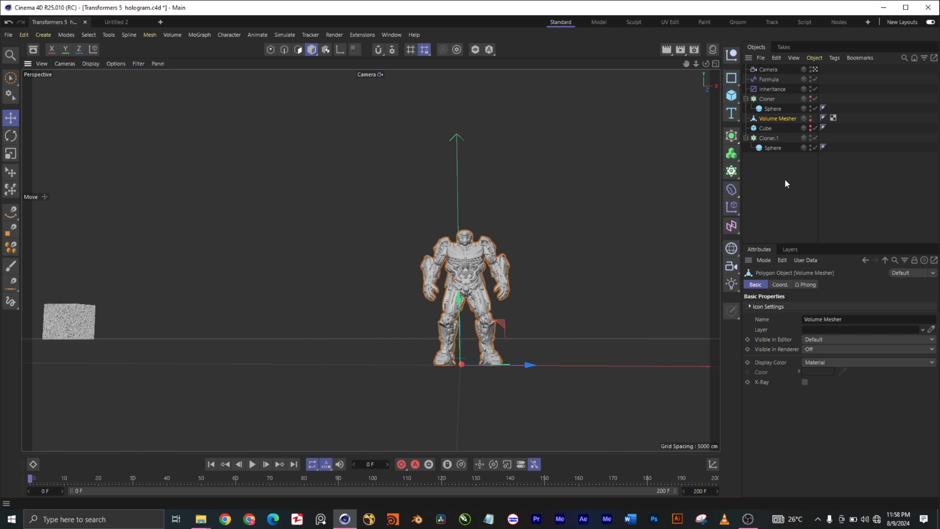
Step: Review the first Cloner and its sphere, and hide the Volume Mesher model in the viewport
{"action": "left_click", "coordinate": [777, 109]}
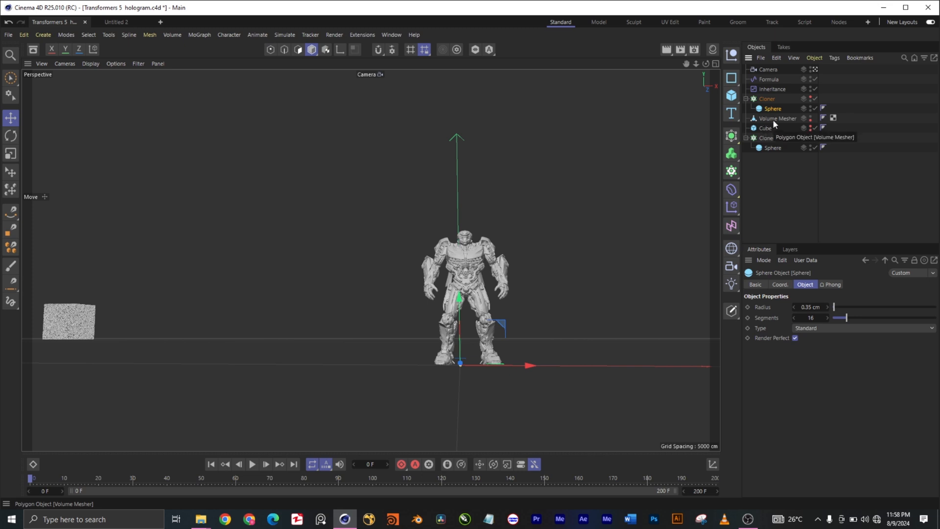
{"action": "left_click", "coordinate": [768, 98]}
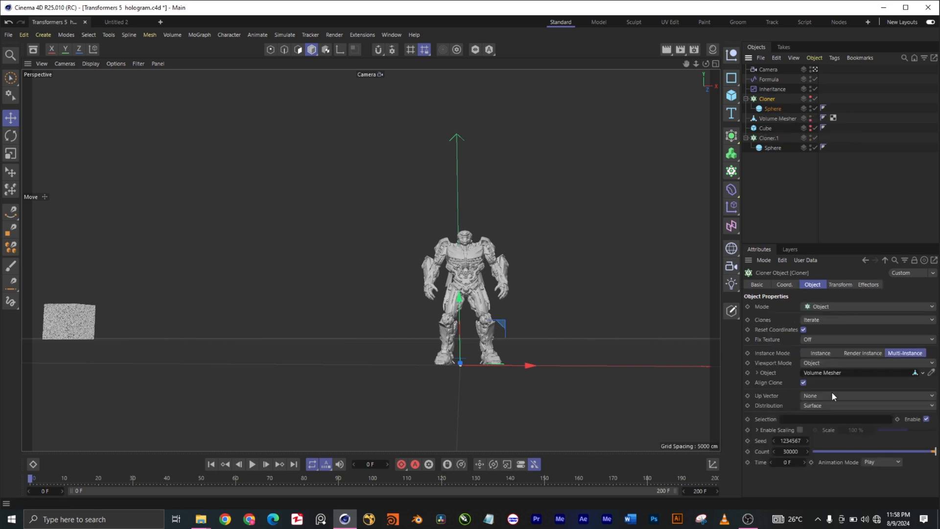
{"action": "left_click", "coordinate": [810, 116]}
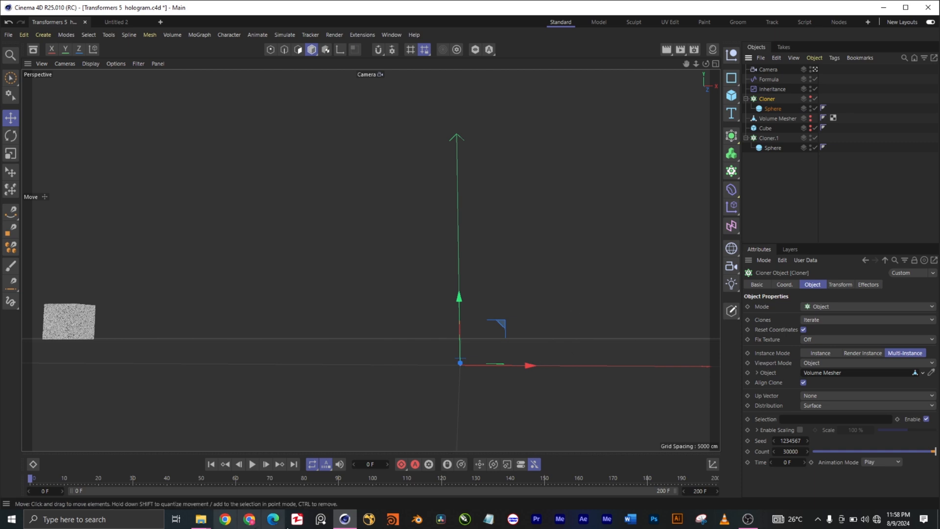
Step: Check the first Cloner's count and scrub between frames 20 and 140 to examine the cube-to-robot particle morph
{"action": "left_click", "coordinate": [512, 479]}
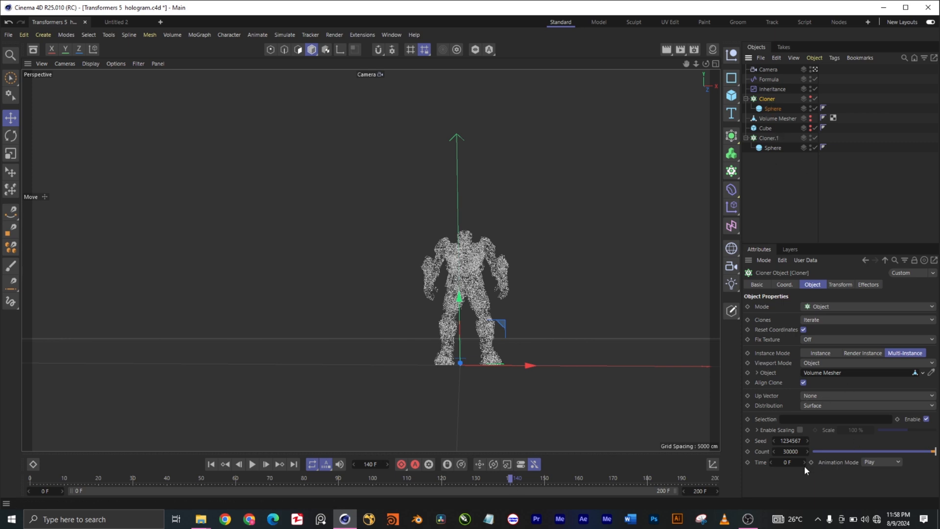
{"action": "left_click", "coordinate": [791, 452]}
{"action": "left_click", "coordinate": [796, 484]}
{"action": "left_click", "coordinate": [237, 481]}
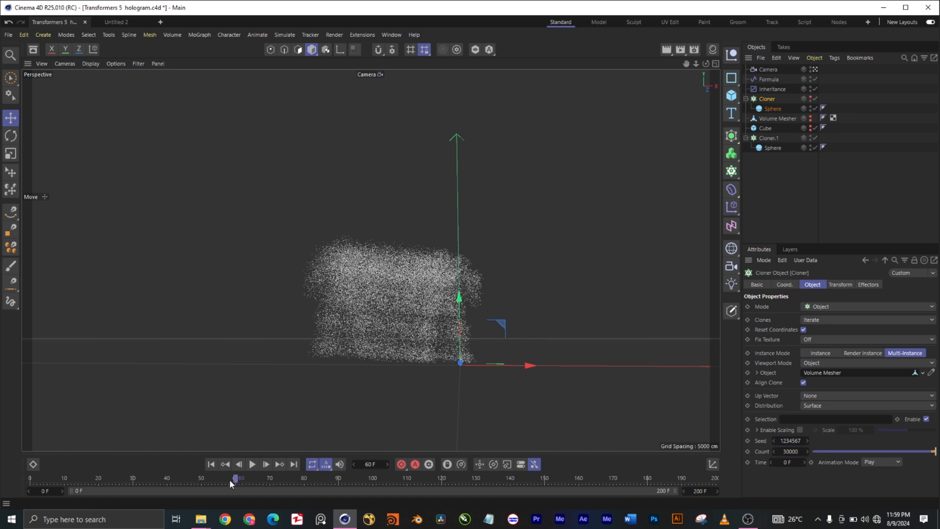
{"action": "left_click", "coordinate": [97, 479]}
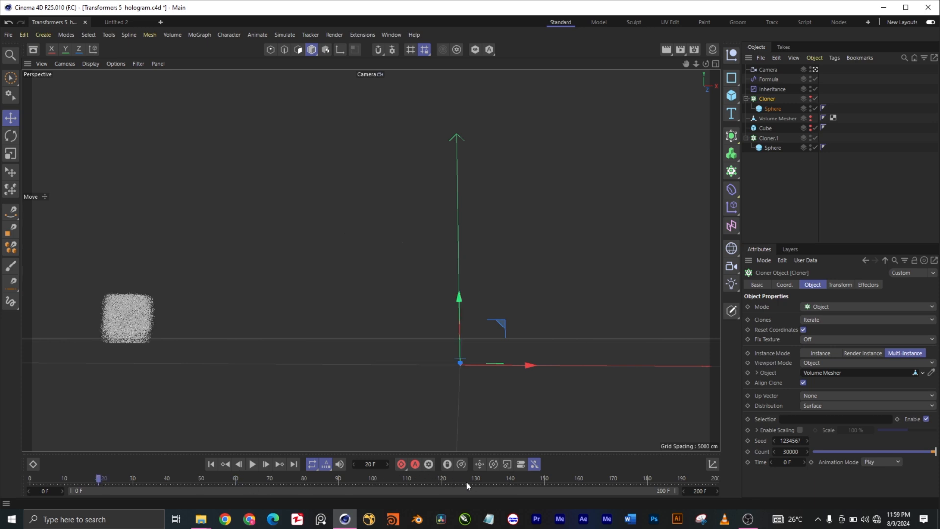
{"action": "left_click", "coordinate": [340, 480]}
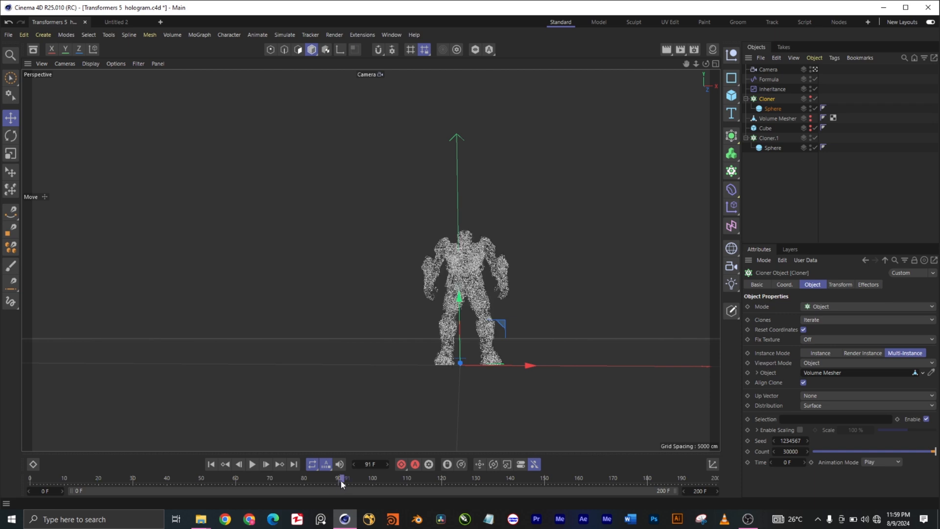
{"action": "left_click", "coordinate": [283, 481]}
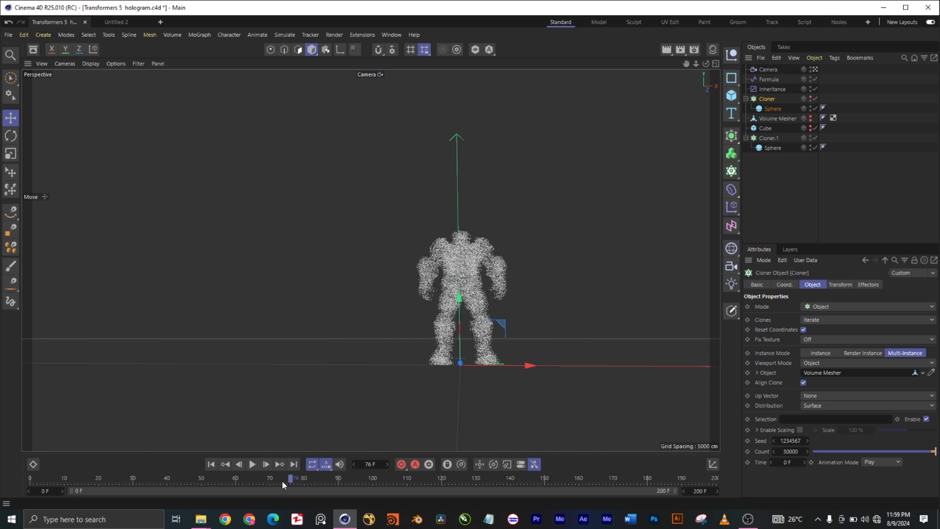
{"action": "left_click", "coordinate": [240, 479]}
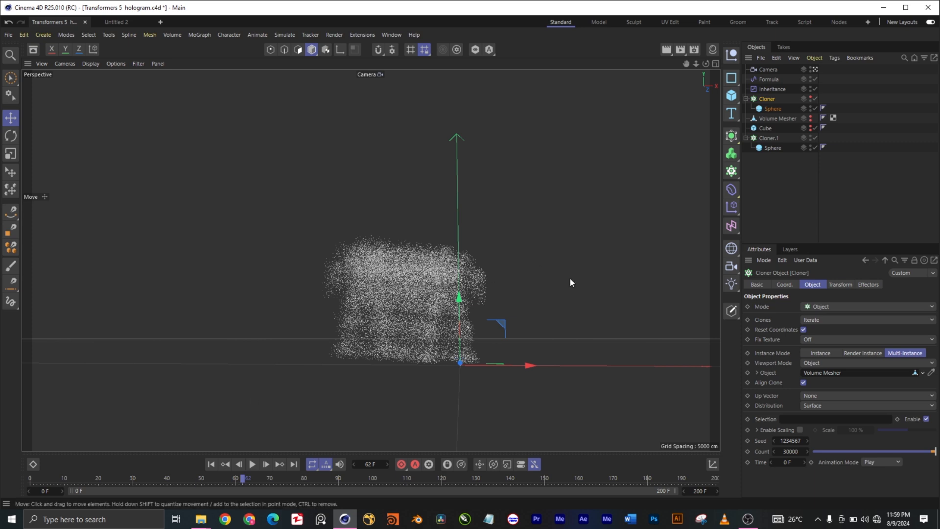
Step: Examine the Inheritance effector's settings, the available effector types and the effectors assigned to Cloner.1
{"action": "left_click", "coordinate": [771, 88]}
{"action": "left_click", "coordinate": [734, 207]}
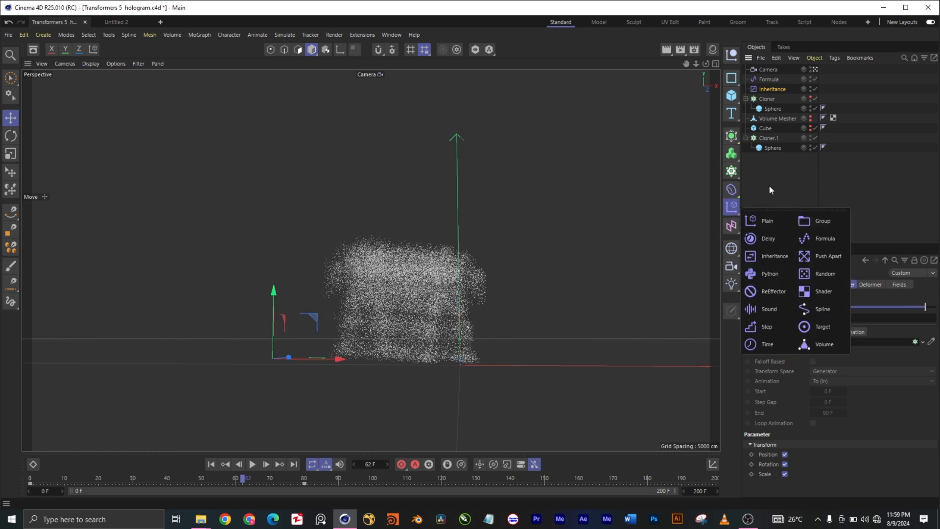
{"action": "left_click", "coordinate": [780, 178]}
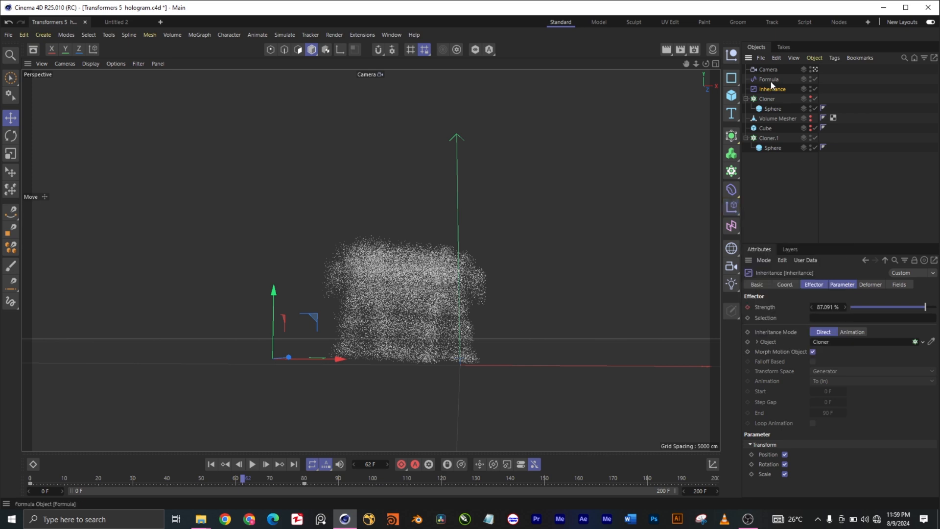
{"action": "left_click", "coordinate": [769, 139]}
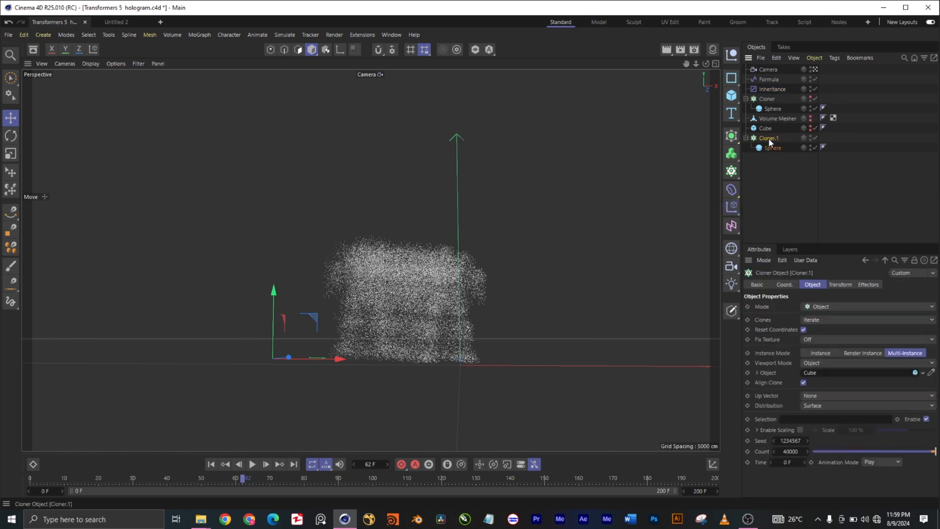
{"action": "left_click", "coordinate": [869, 285]}
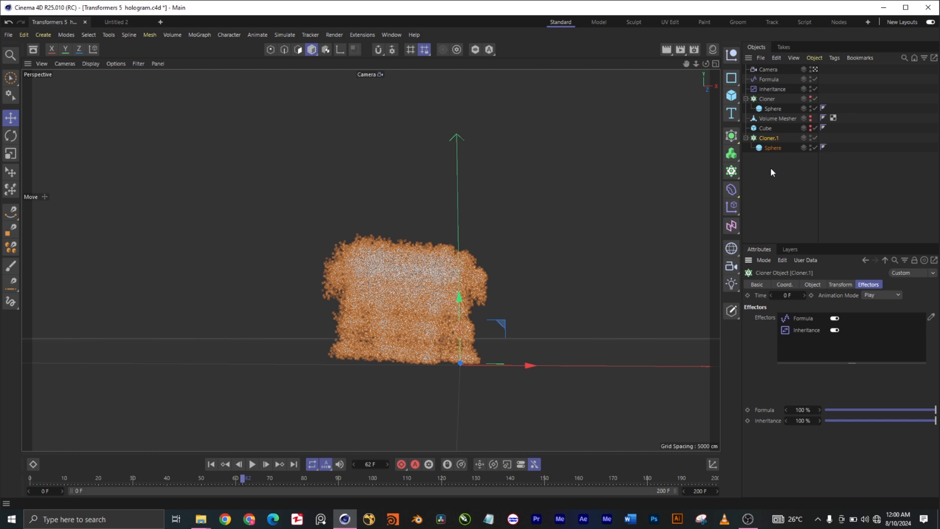
{"action": "left_click", "coordinate": [774, 90]}
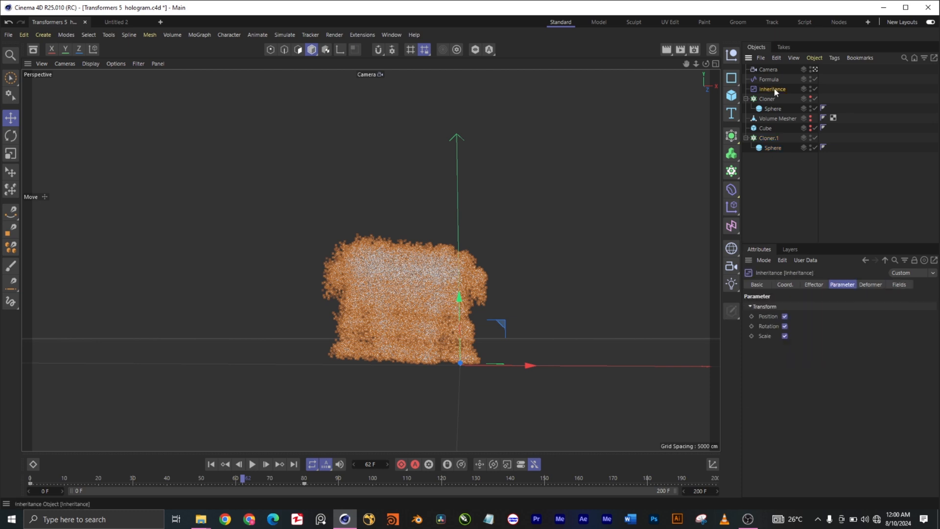
{"action": "left_click", "coordinate": [816, 287]}
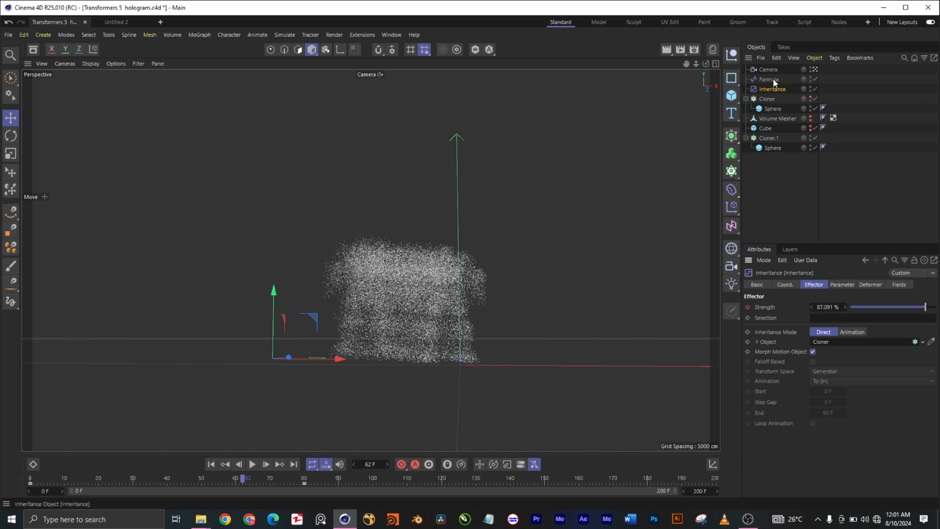
Step: Examine the Formula effector's formula, expand its variables and check its coordinates
{"action": "left_click", "coordinate": [769, 79]}
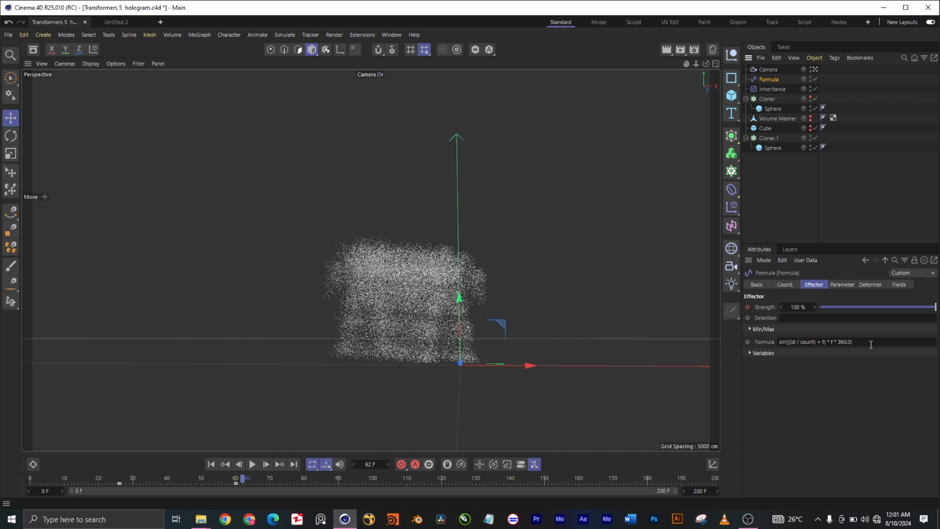
{"action": "left_click", "coordinate": [751, 353]}
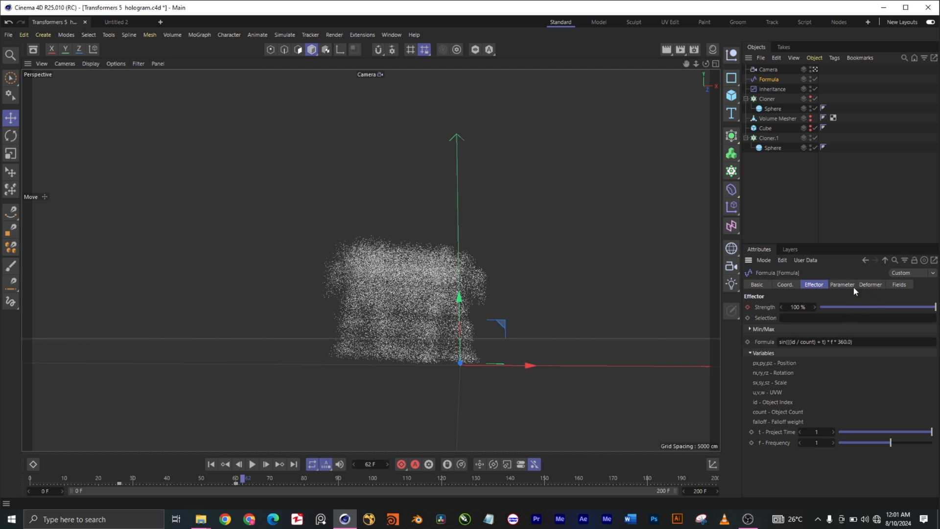
{"action": "left_click", "coordinate": [785, 285]}
{"action": "left_click", "coordinate": [813, 286]}
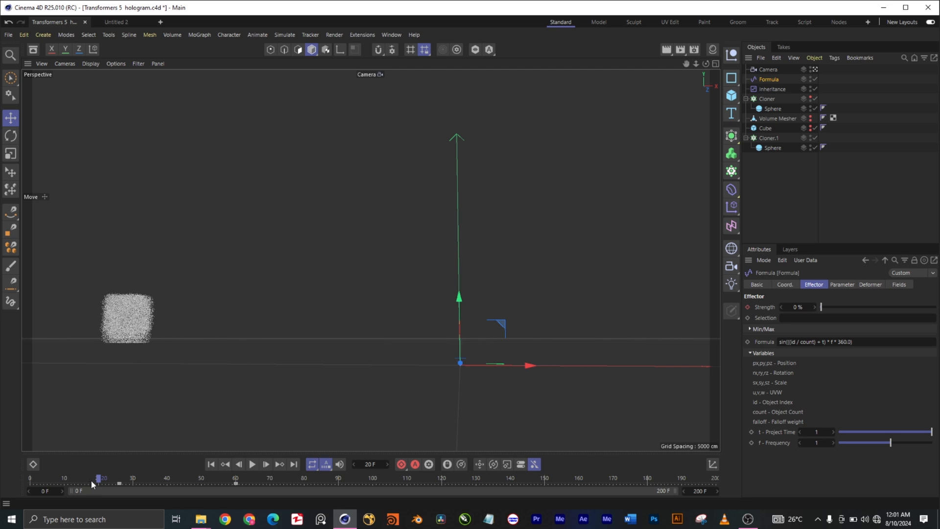
Step: Scrub between frames 17 and 60 to examine how the Formula effector's animated strength disperses and moves the particle cube
{"action": "left_click_drag", "start_coordinate": [133, 480], "coordinate": [122, 481]}
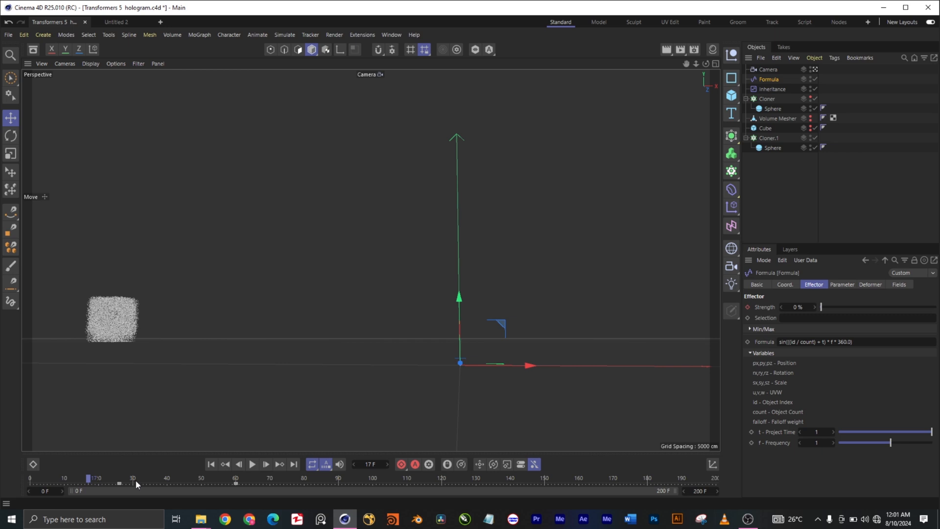
{"action": "left_click", "coordinate": [136, 480]}
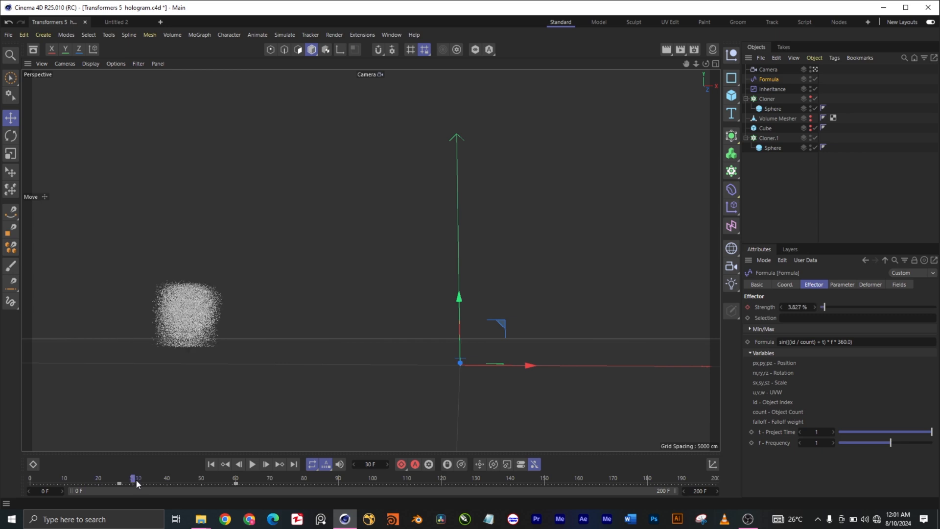
{"action": "key", "text": "g"}
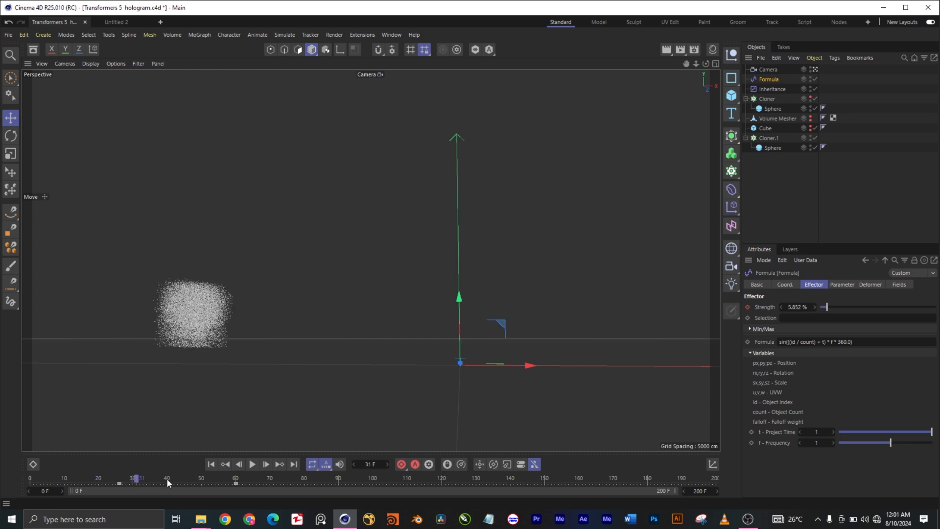
{"action": "left_click", "coordinate": [190, 478]}
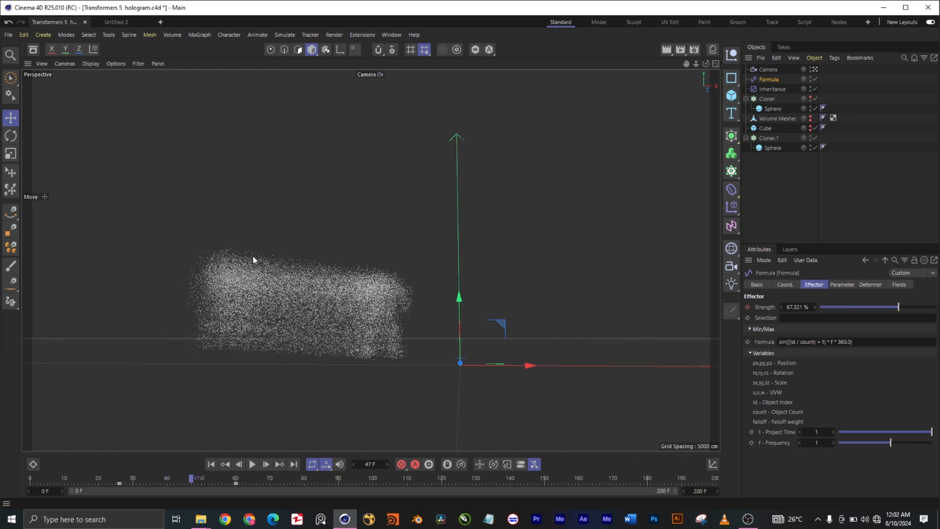
{"action": "key", "text": "g"}
{"action": "key", "text": "g"}
{"action": "key", "text": "g"}
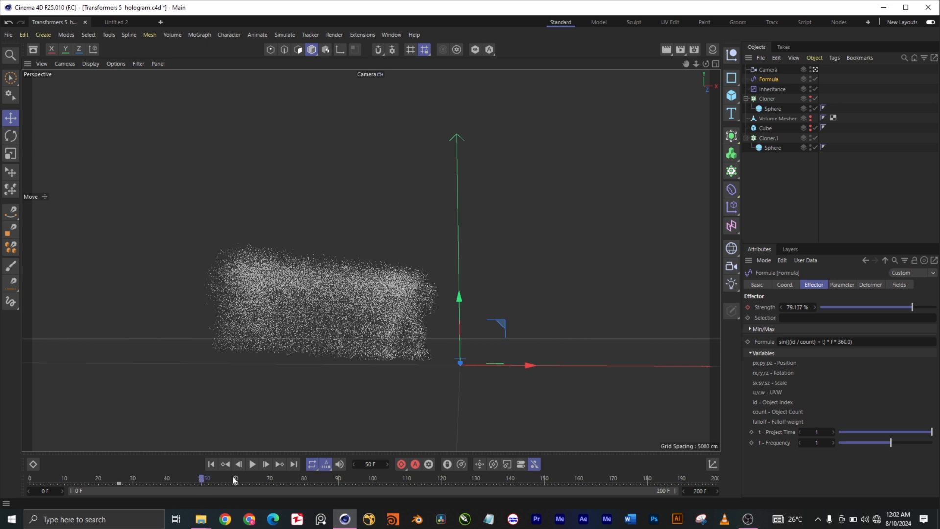
{"action": "key", "text": "f"}
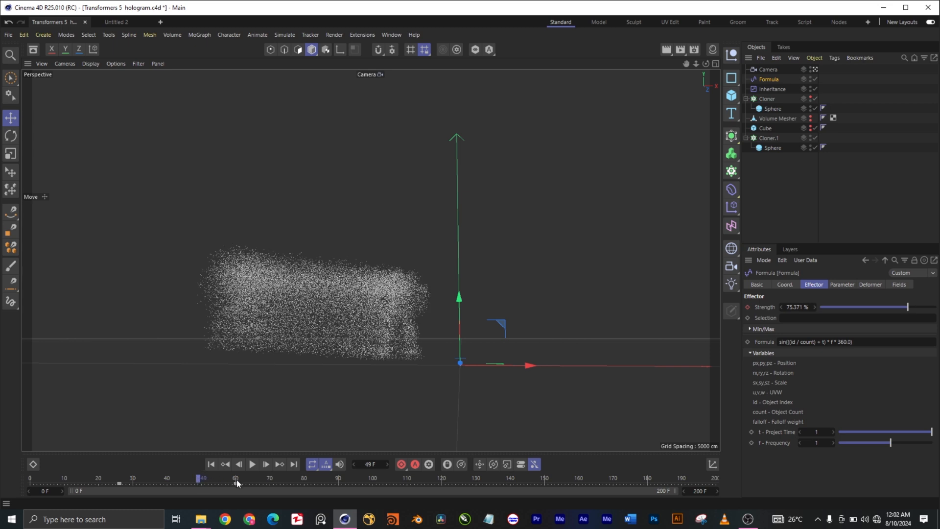
{"action": "left_click", "coordinate": [236, 479]}
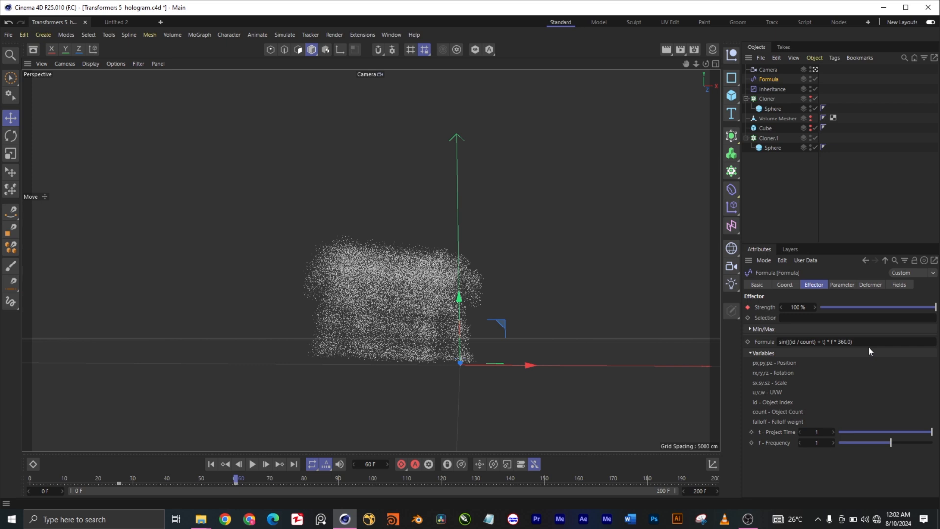
Step: Inspect the robot formation from outside the scene camera at frame 118, and view frame 200 through the camera
{"action": "left_click", "coordinate": [784, 341]}
{"action": "left_click", "coordinate": [436, 482]}
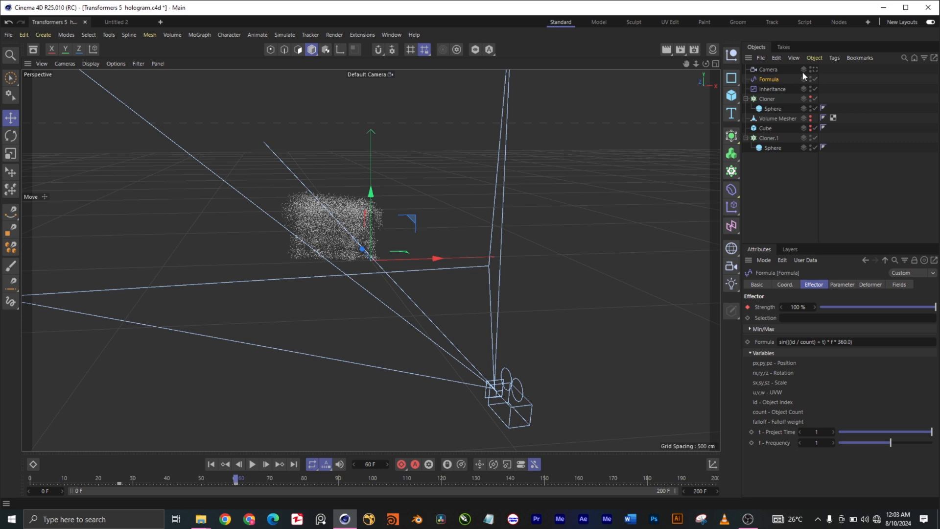
{"action": "key", "text": "ctrl+z"}
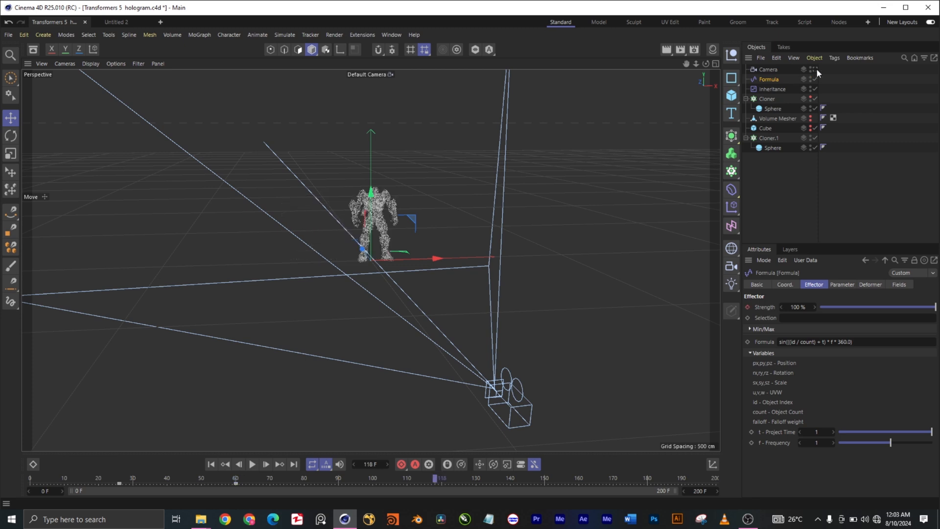
{"action": "key", "text": "ctrl+z"}
{"action": "key", "text": "ctrl+shift+z"}
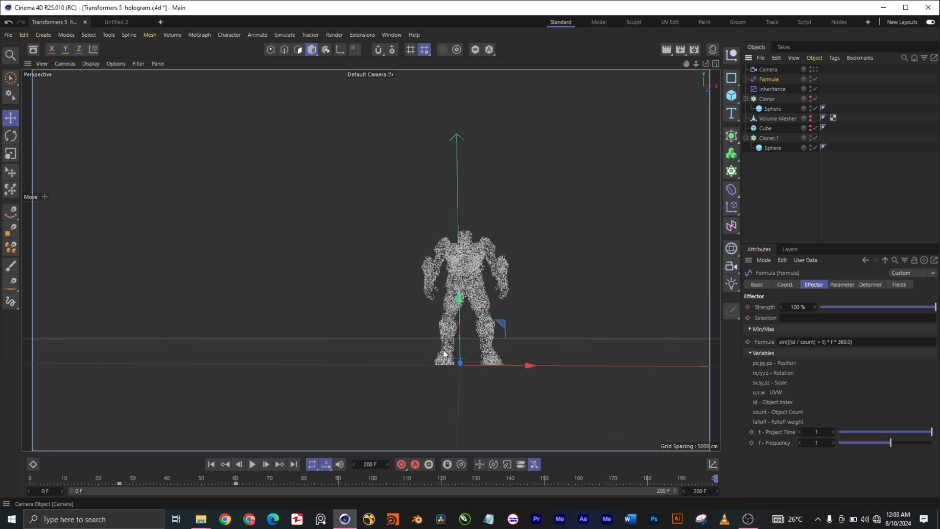
{"action": "key", "text": "ctrl+shift+z"}
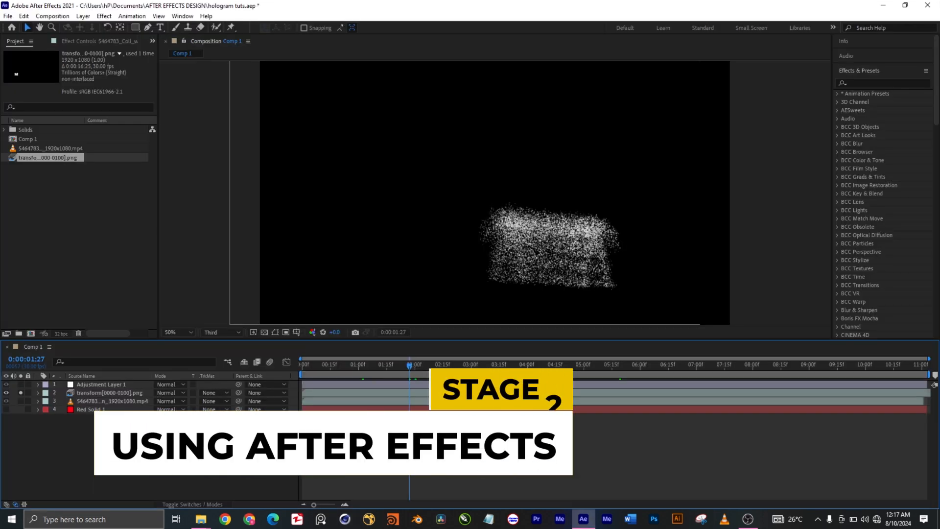
Step: Switch to After Effects and unsolo the transform[0000-0100].png layer in Comp 1
{"action": "left_click", "coordinate": [20, 393]}
{"action": "left_click", "coordinate": [20, 394]}
{"action": "left_click", "coordinate": [21, 394]}
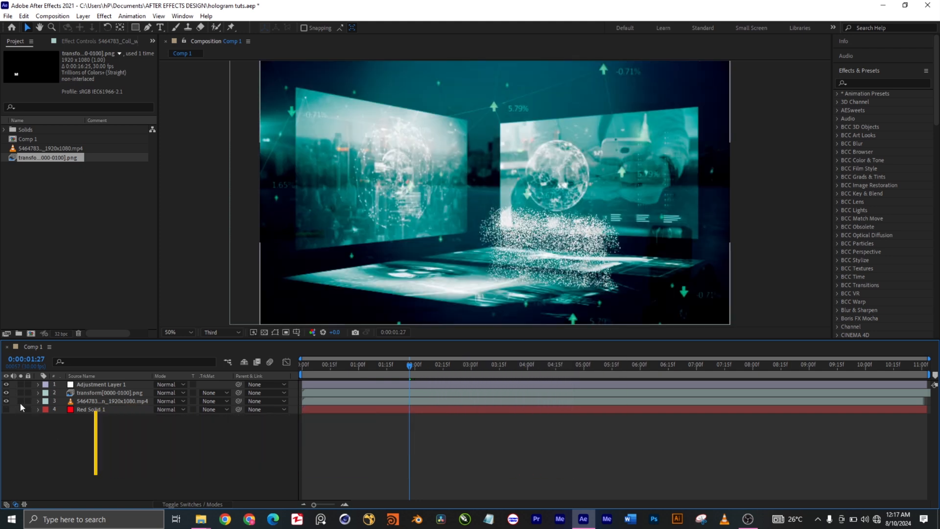
Step: Enable uni.Holomatrix II and Tritone on the transform[0000-0100].png layer and preview them at 0:00:01:04 and 0:00:02:06
{"action": "left_click", "coordinate": [104, 395]}
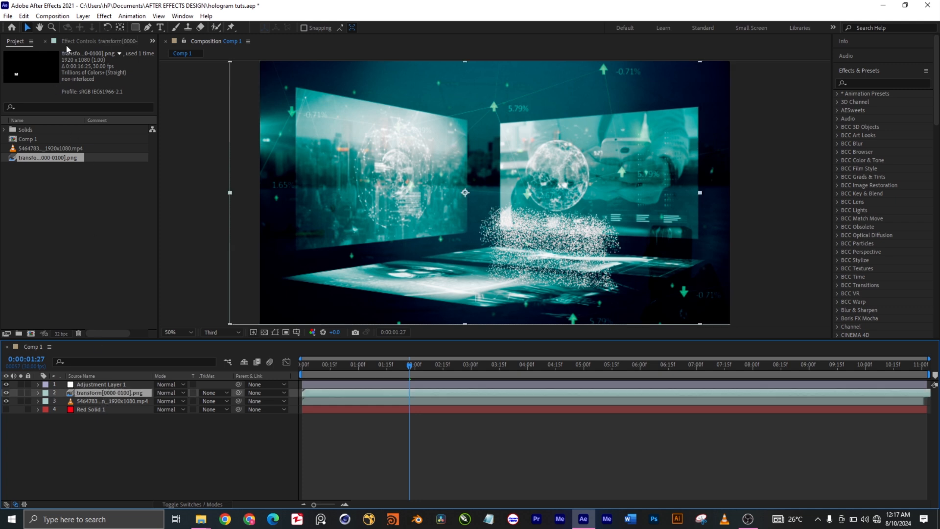
{"action": "left_click", "coordinate": [83, 42]}
{"action": "left_click", "coordinate": [13, 64]}
{"action": "left_click", "coordinate": [13, 69]}
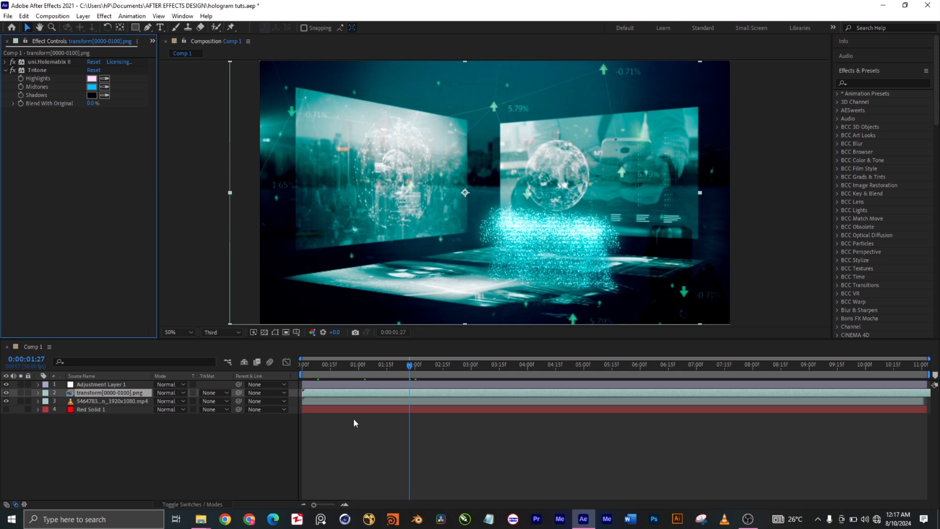
{"action": "left_click", "coordinate": [366, 365]}
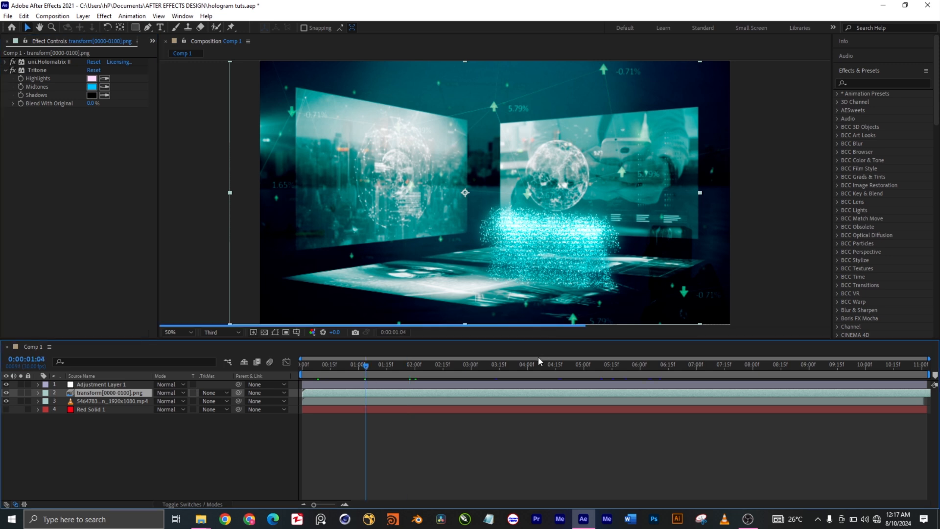
{"action": "left_click", "coordinate": [426, 365]}
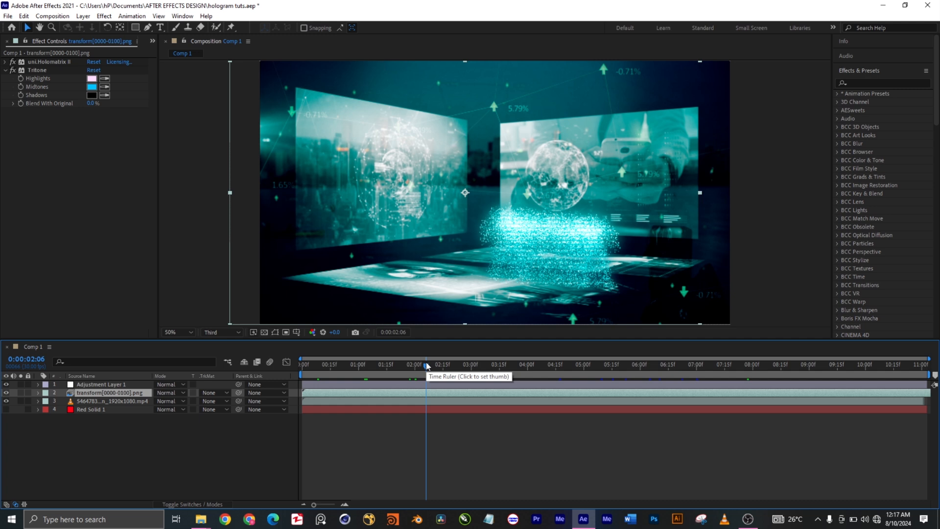
Step: Solo the background video layer to view it alone, and switch the solo to the transform[0000-0100].png layer
{"action": "left_click", "coordinate": [102, 401]}
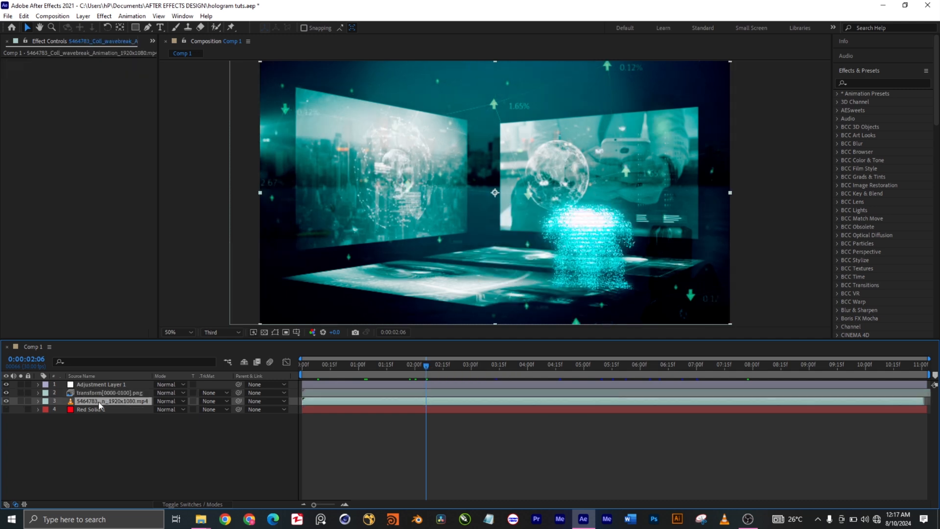
{"action": "left_click", "coordinate": [18, 401]}
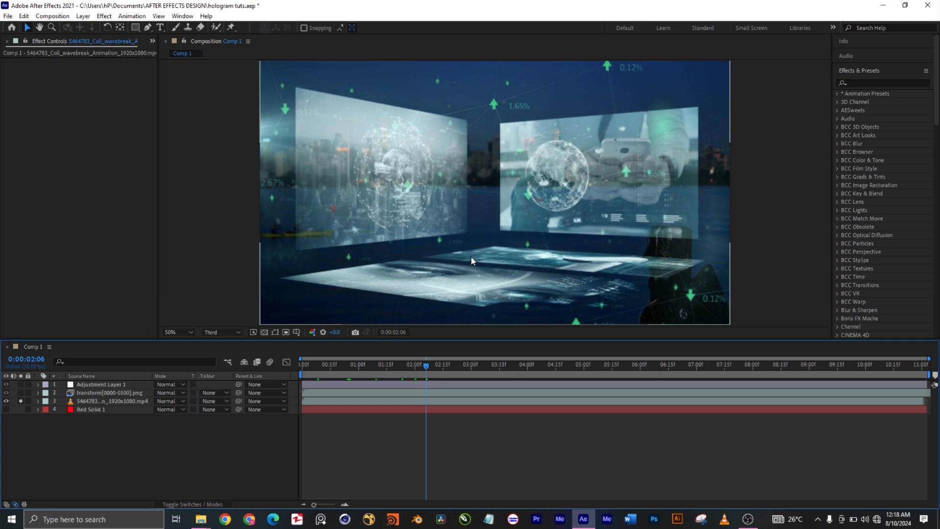
{"action": "left_click", "coordinate": [20, 393]}
{"action": "left_click", "coordinate": [117, 395]}
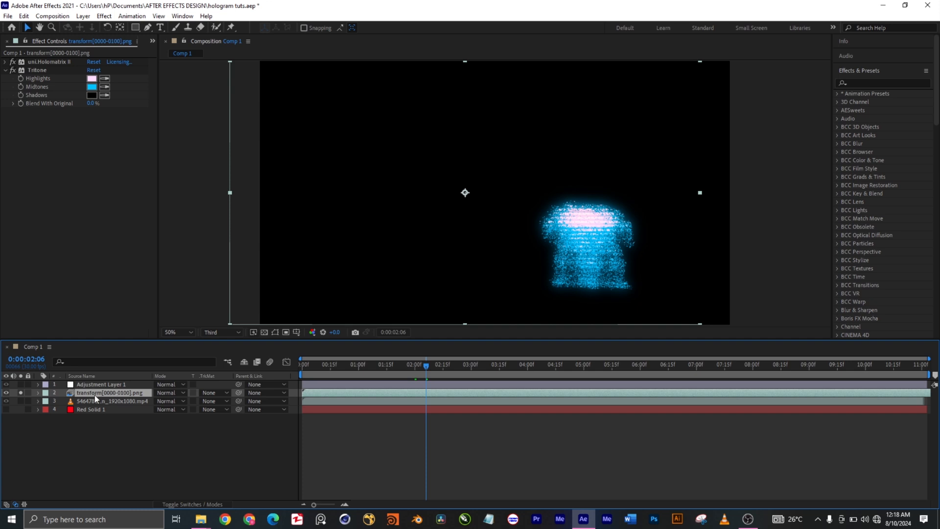
Step: Check the frame rate and loop settings in the transform PNG sequence's main Interpret Footage options without changing them
{"action": "left_click", "coordinate": [152, 42]}
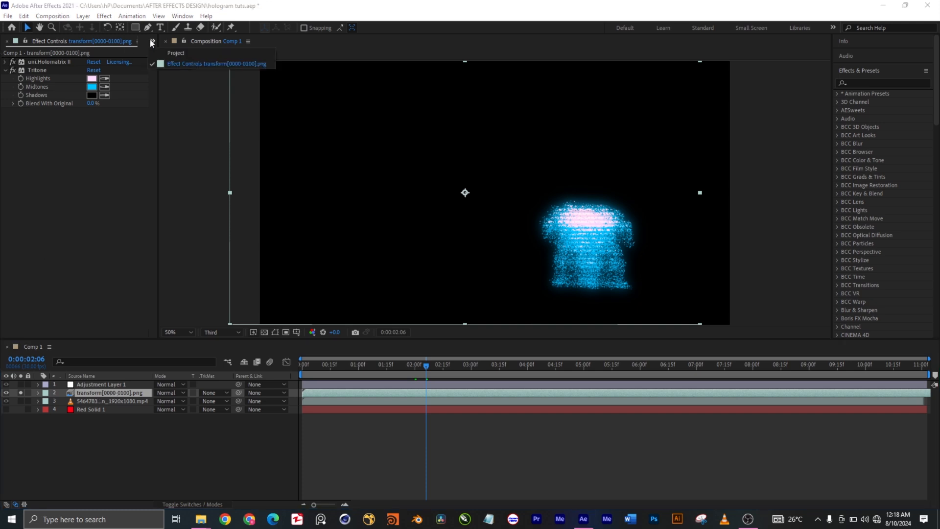
{"action": "left_click", "coordinate": [169, 52]}
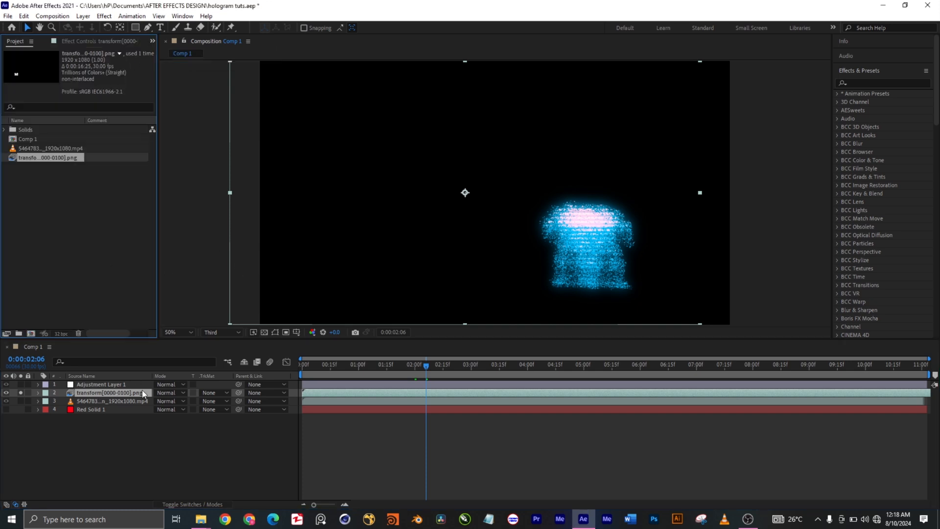
{"action": "right_click", "coordinate": [41, 162]}
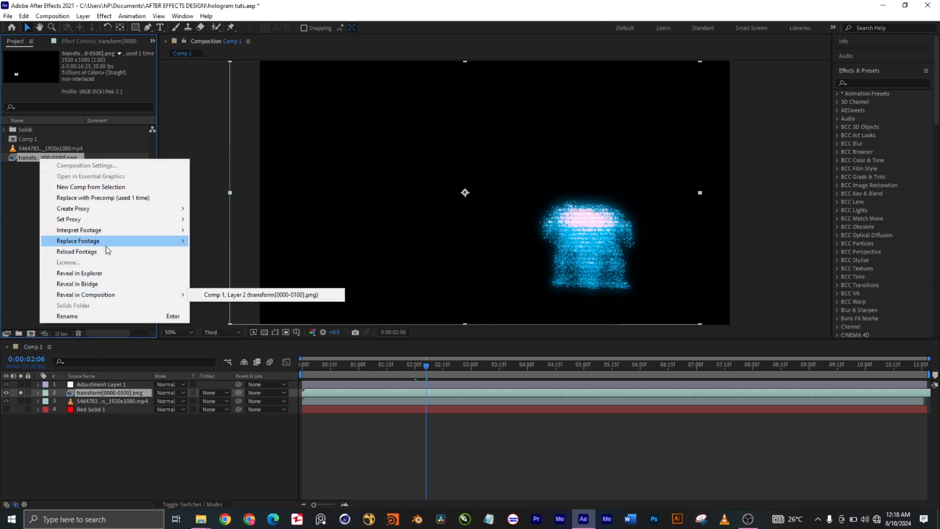
{"action": "mouse_move", "coordinate": [116, 228]}
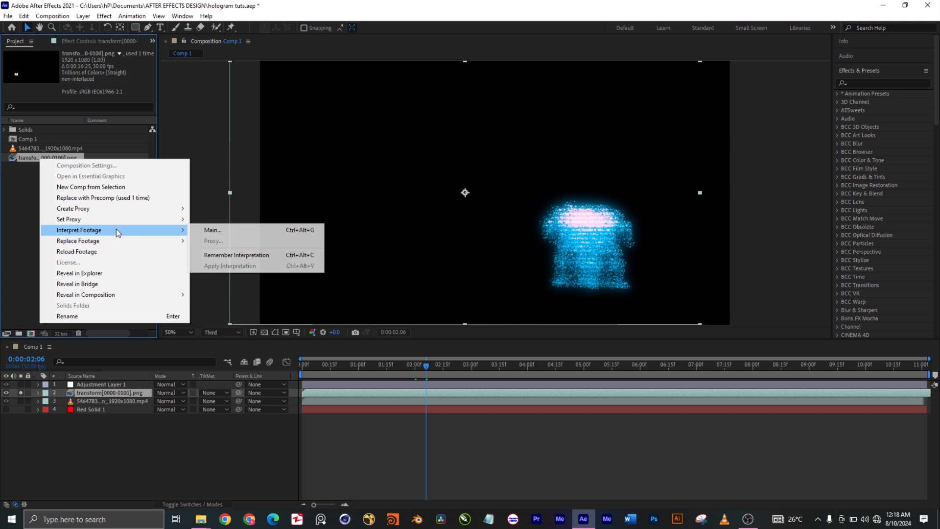
{"action": "left_click", "coordinate": [260, 230]}
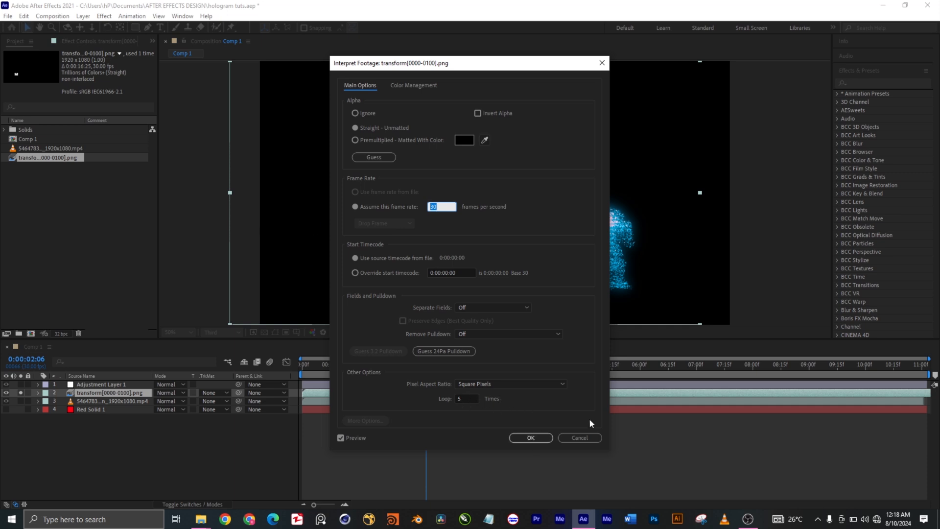
{"action": "left_click", "coordinate": [589, 437]}
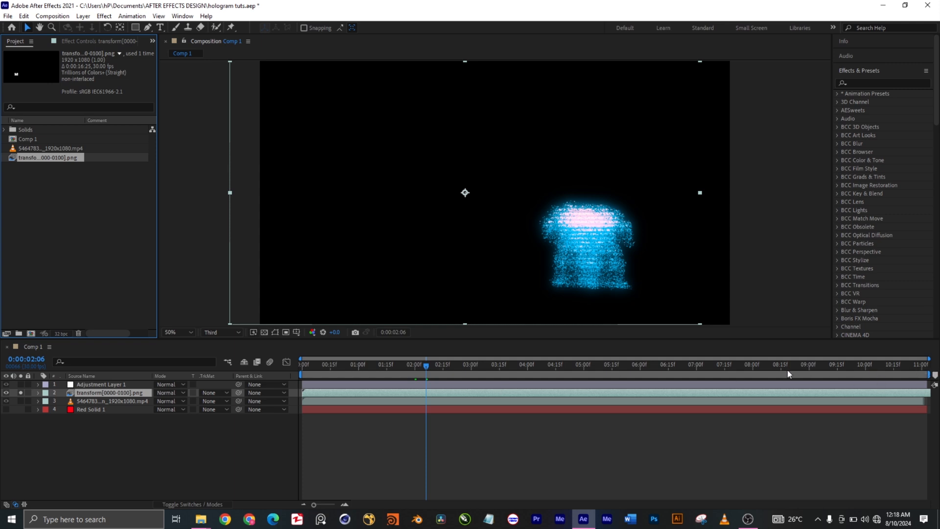
{"action": "left_click", "coordinate": [331, 505]}
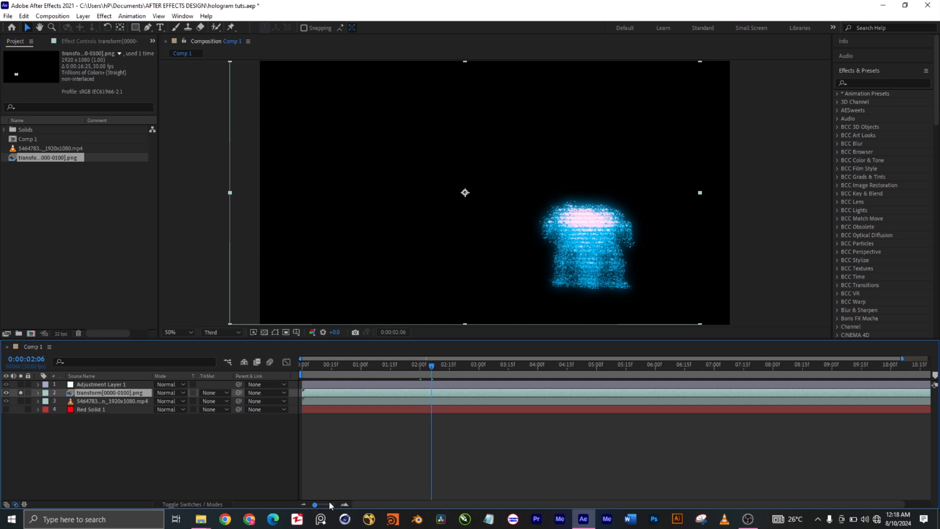
{"action": "left_click_drag", "start_coordinate": [330, 503], "coordinate": [361, 500]}
{"action": "key", "text": "semicolon"}
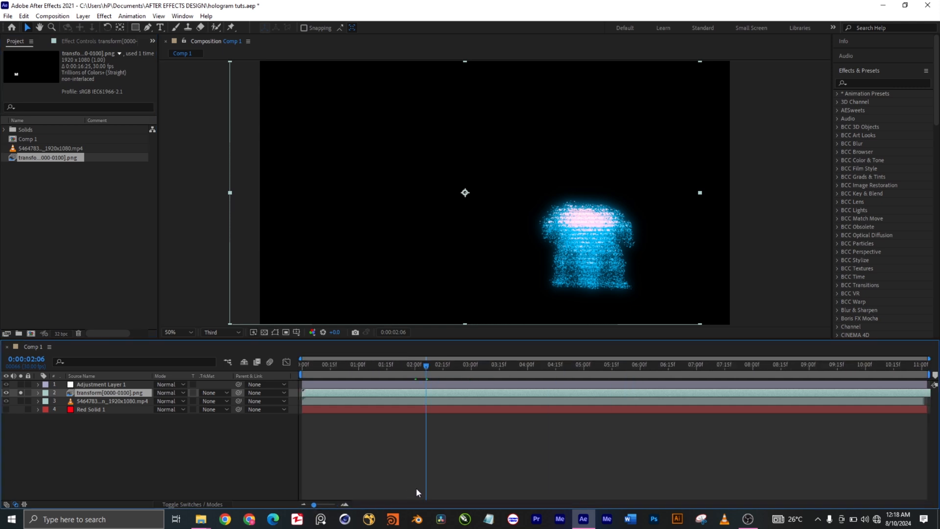
{"action": "key", "text": "semicolon"}
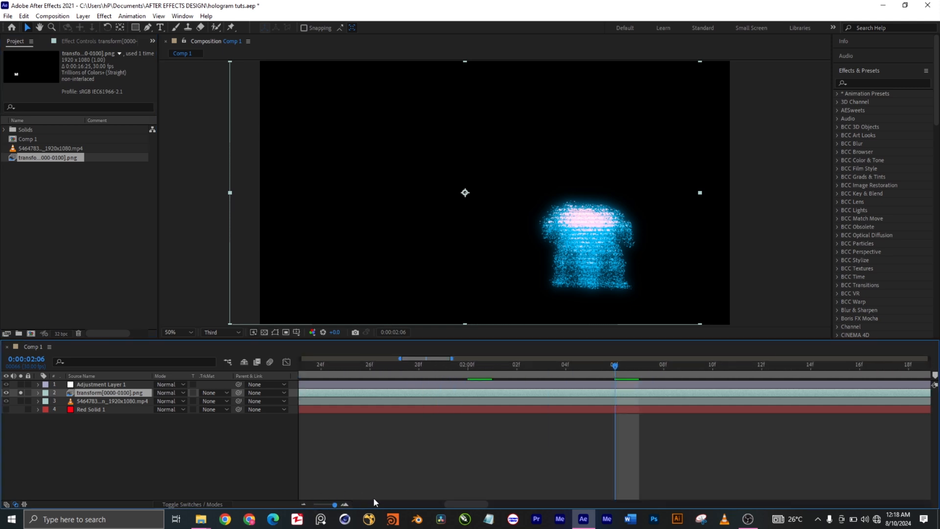
{"action": "key", "text": "semicolon"}
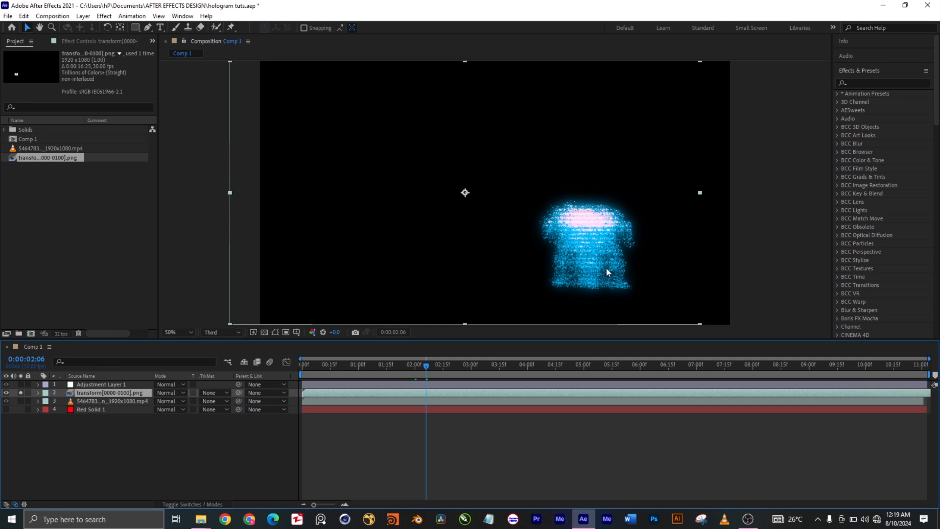
Step: Disable the transform layer's uni.Holomatrix II and Tritone effects, move to 0:00:02:13, and re-enable only Tritone
{"action": "left_click", "coordinate": [99, 38]}
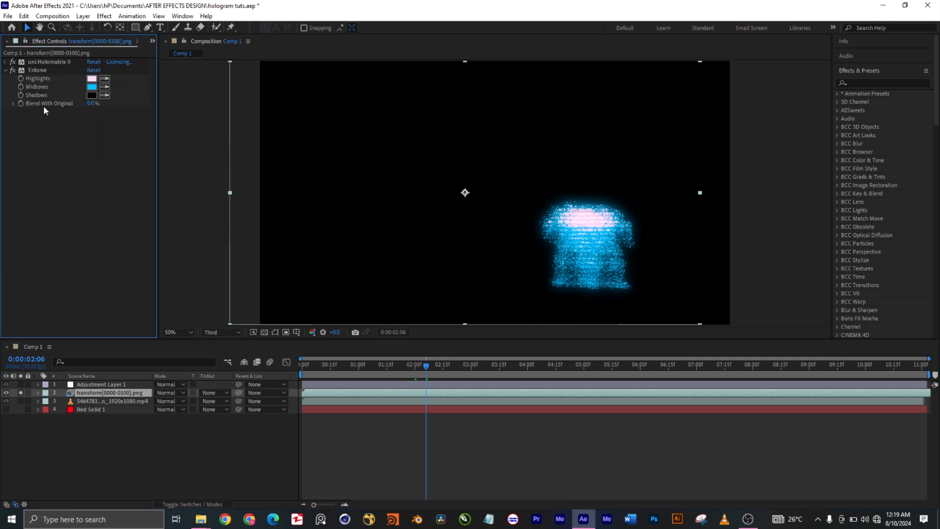
{"action": "left_click", "coordinate": [6, 70]}
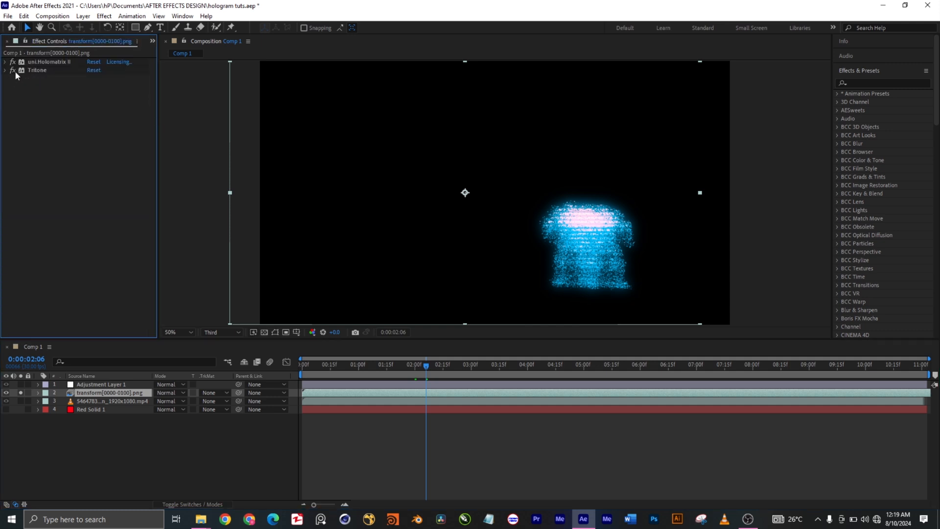
{"action": "left_click", "coordinate": [13, 70]}
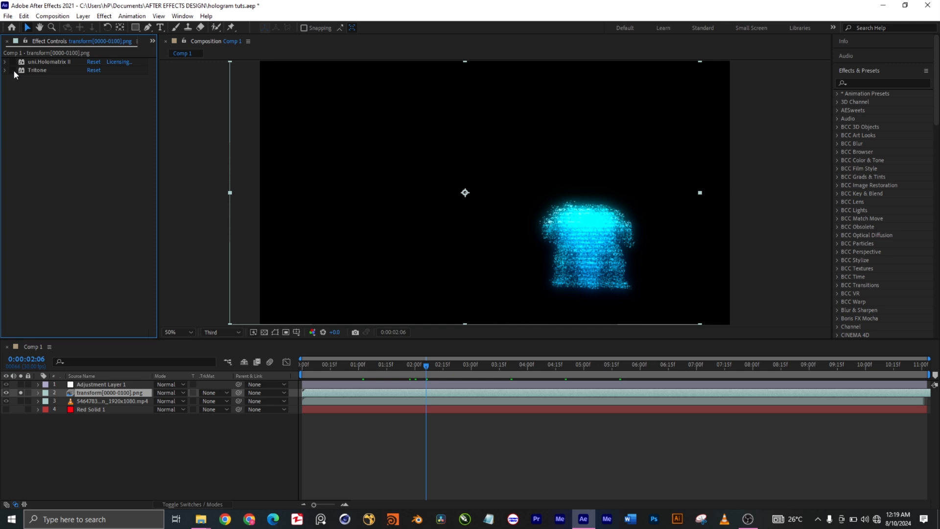
{"action": "left_click", "coordinate": [413, 369]}
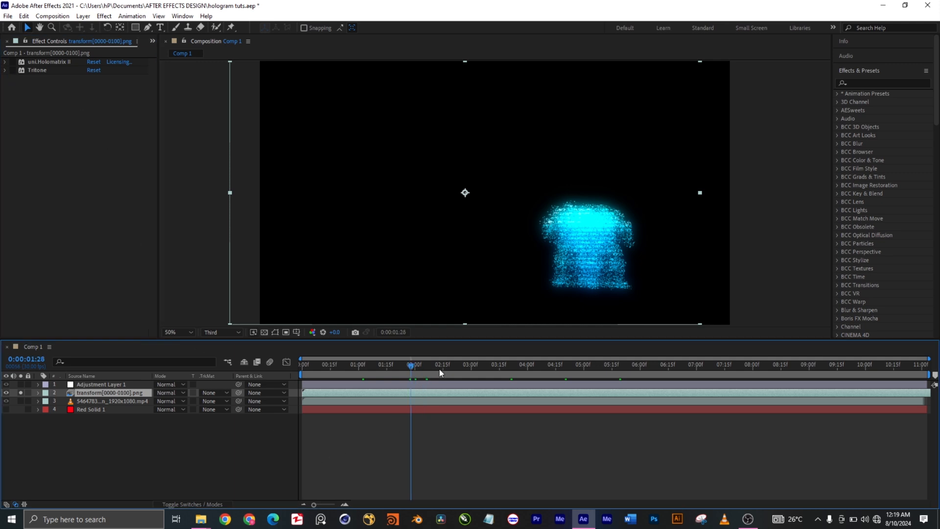
{"action": "left_click", "coordinate": [440, 365]}
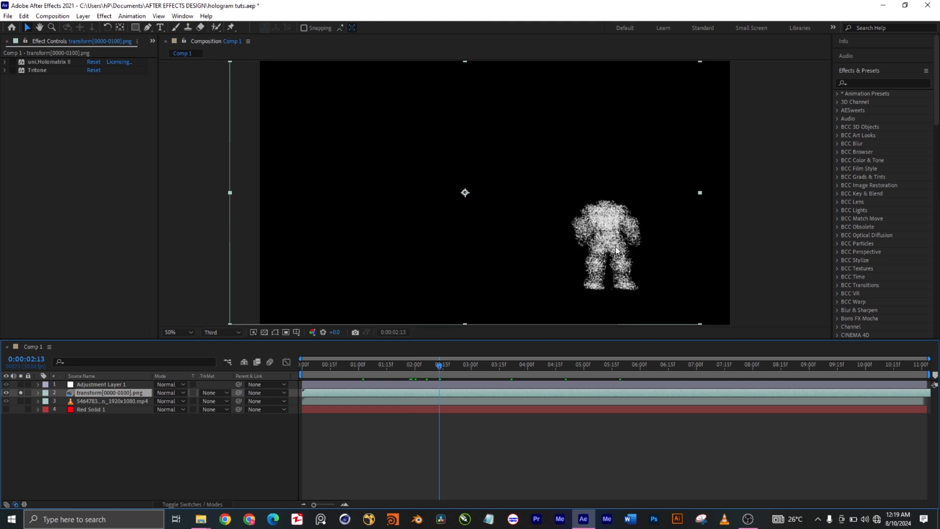
{"action": "left_click", "coordinate": [13, 71]}
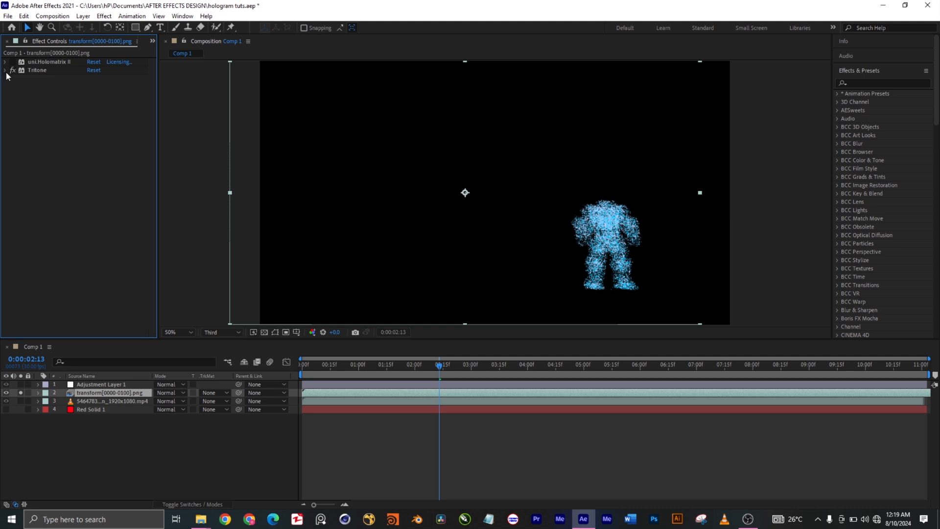
Step: Review Tritone's highlight, midtone and shadow colours on the transform layer and re-enable its uni.Holomatrix II effect
{"action": "left_click", "coordinate": [6, 71]}
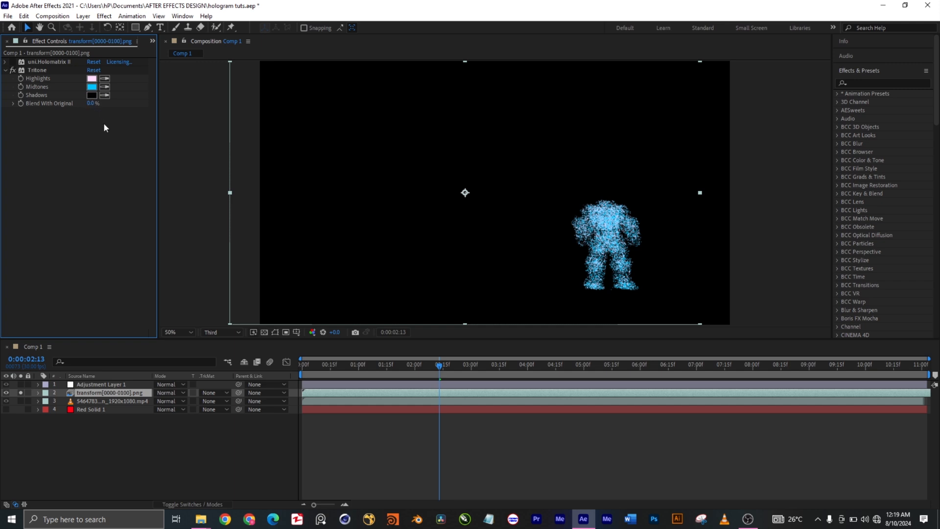
{"action": "left_click", "coordinate": [6, 70]}
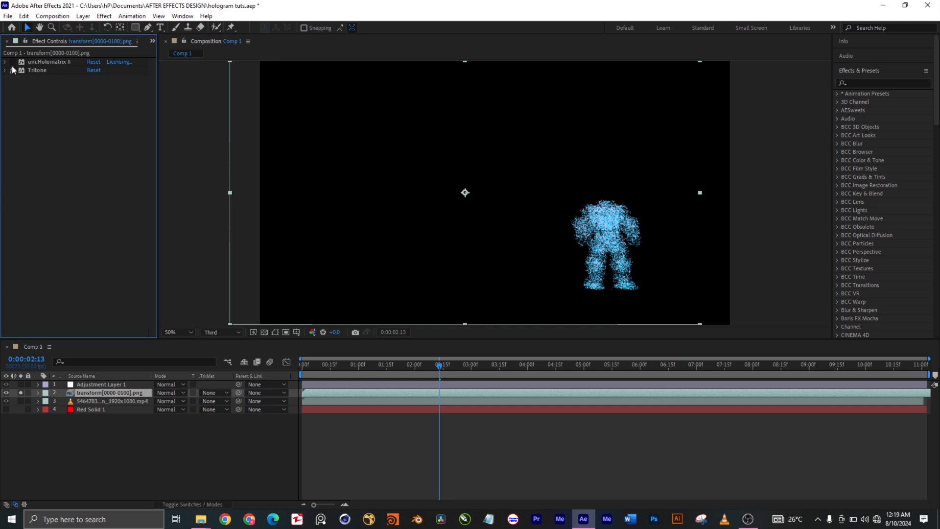
{"action": "left_click", "coordinate": [12, 62]}
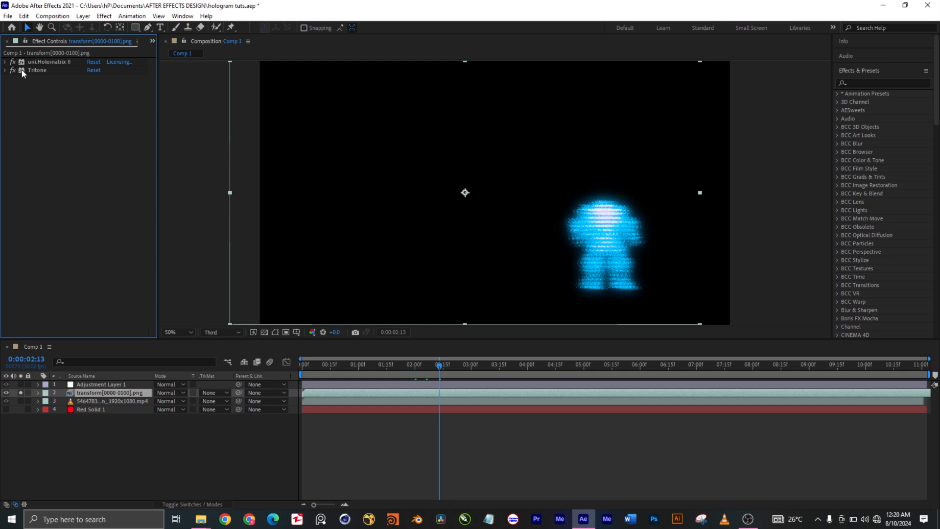
Step: Review the uni.Holomatrix II settings and preview the soloed hologram morph from 0:00:03:18 to 0:00:06:24, finishing at 0:00:06:22
{"action": "left_click", "coordinate": [6, 62]}
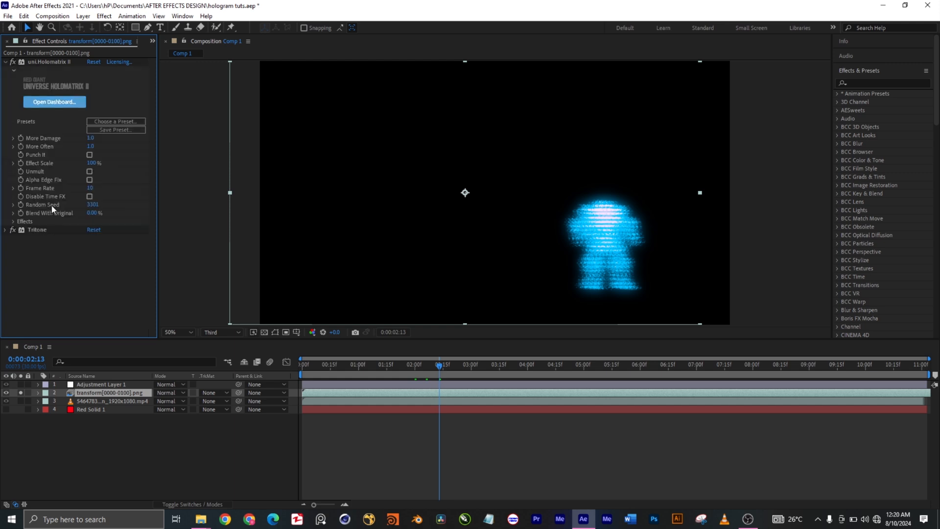
{"action": "left_click", "coordinate": [505, 364]}
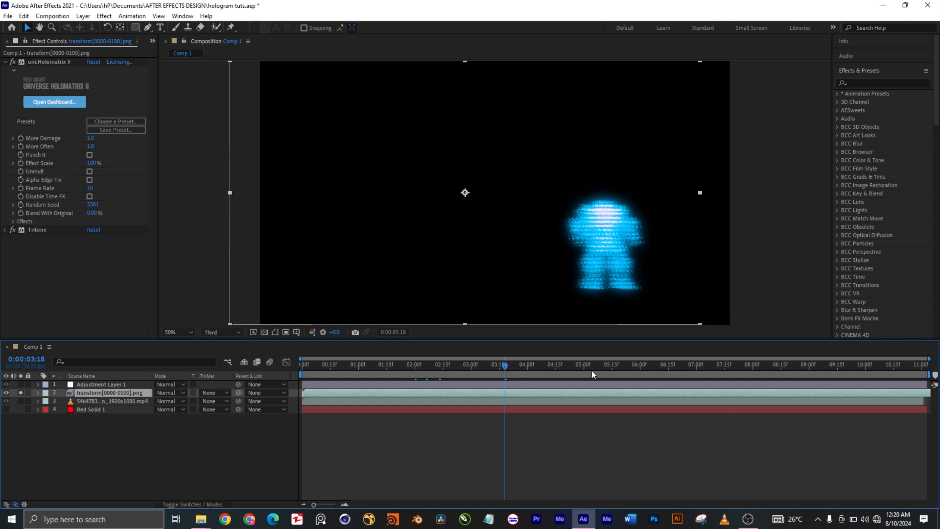
{"action": "left_click", "coordinate": [612, 371]}
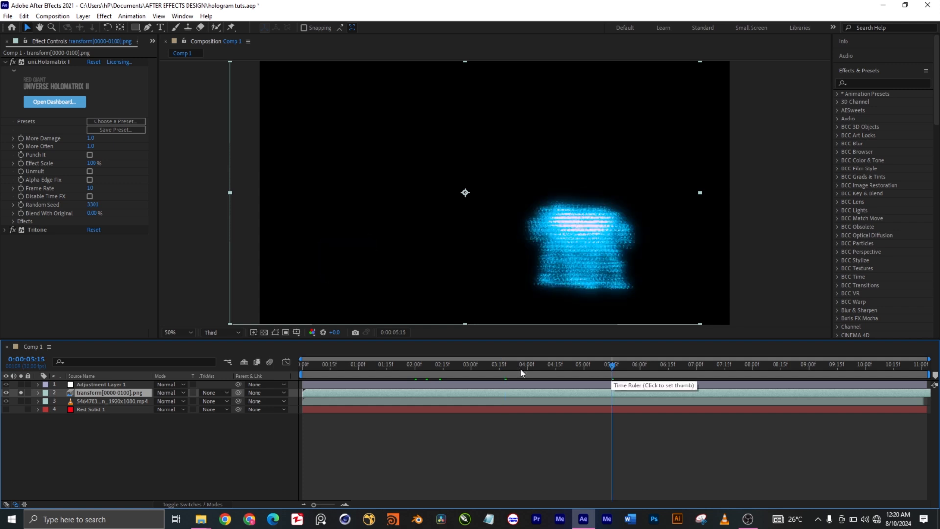
{"action": "left_click", "coordinate": [537, 369]}
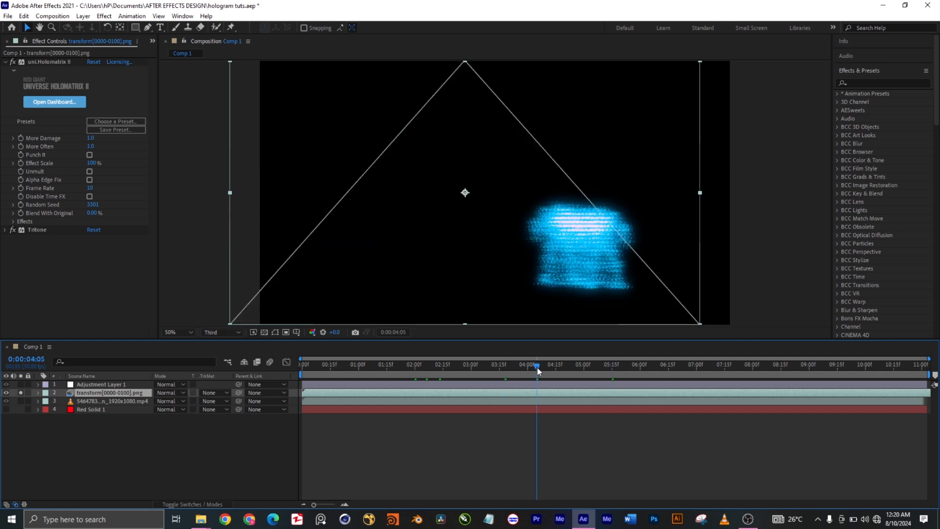
{"action": "left_click_drag", "start_coordinate": [537, 367], "coordinate": [686, 368]}
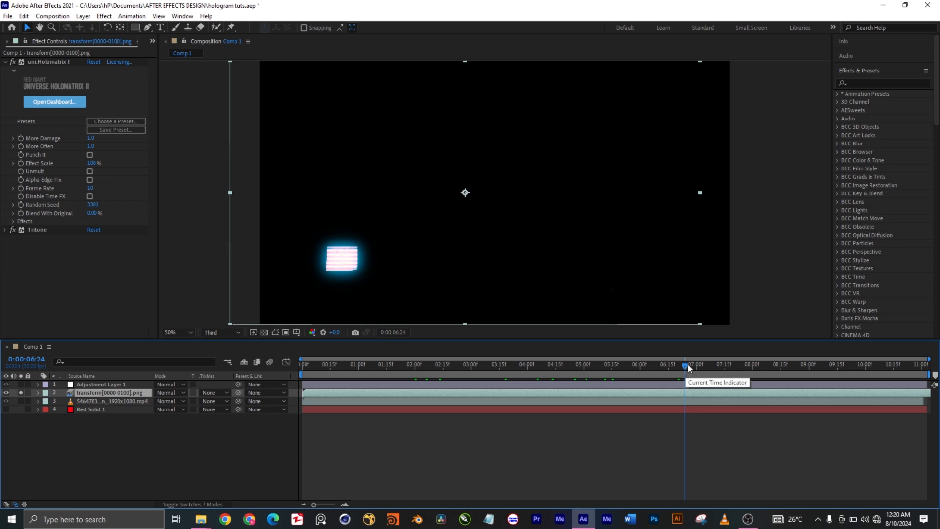
{"action": "left_click_drag", "start_coordinate": [688, 366], "coordinate": [685, 368]}
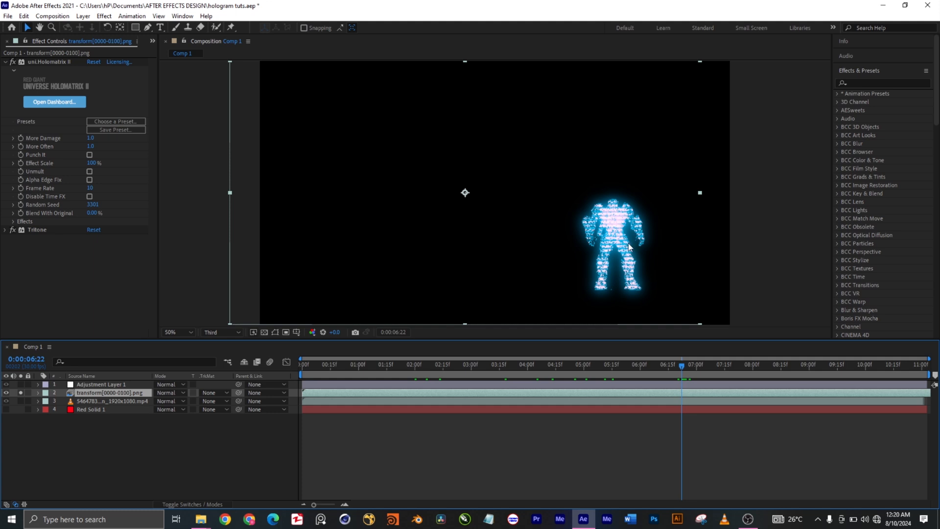
{"action": "left_click", "coordinate": [4, 63]}
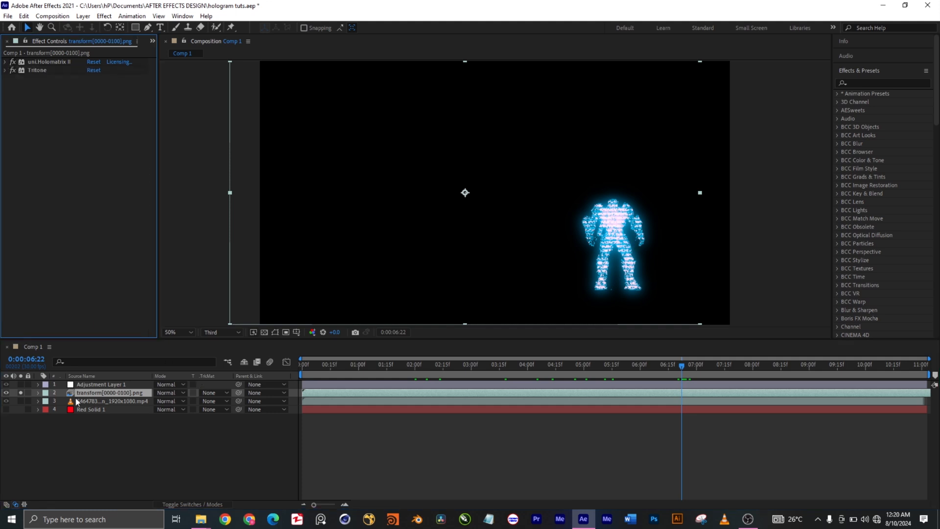
Step: Unsolo the transform layer and hide Adjustment Layer 1, previewing the ungraded composite between 0:00:01:04 and 0:00:07:09 and finishing at 0:00:02:11
{"action": "left_click", "coordinate": [19, 393]}
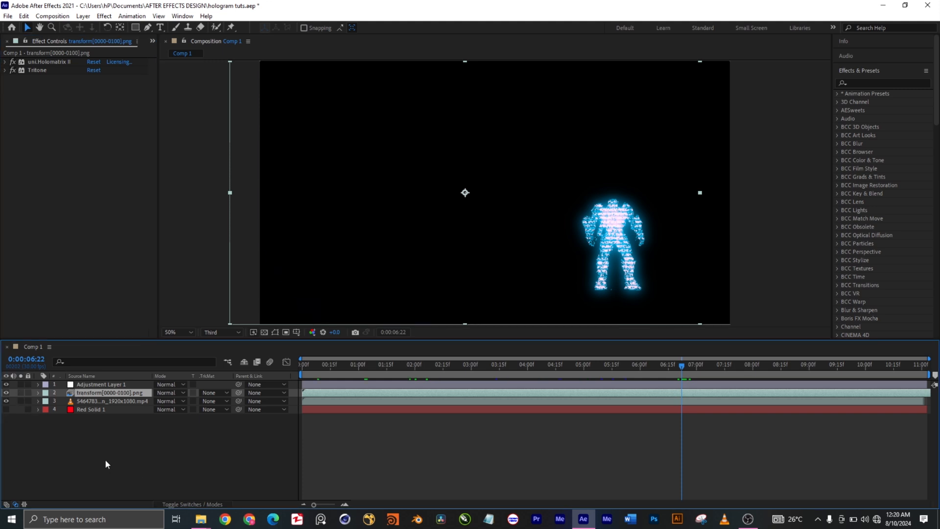
{"action": "left_click", "coordinate": [6, 384]}
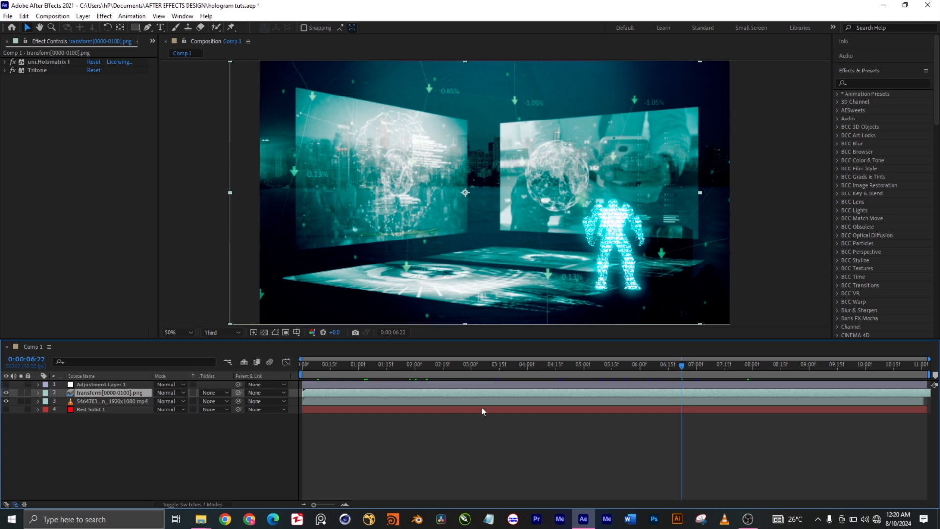
{"action": "left_click", "coordinate": [523, 373]}
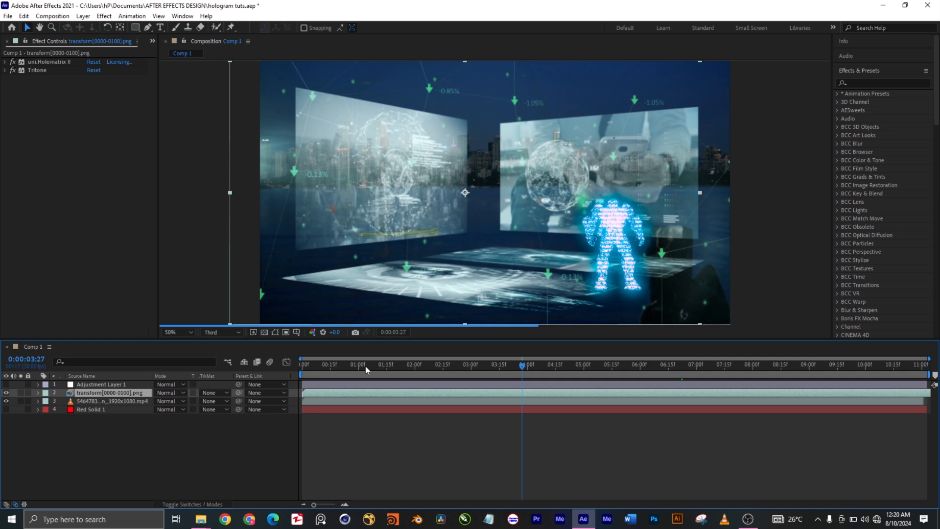
{"action": "left_click", "coordinate": [365, 366]}
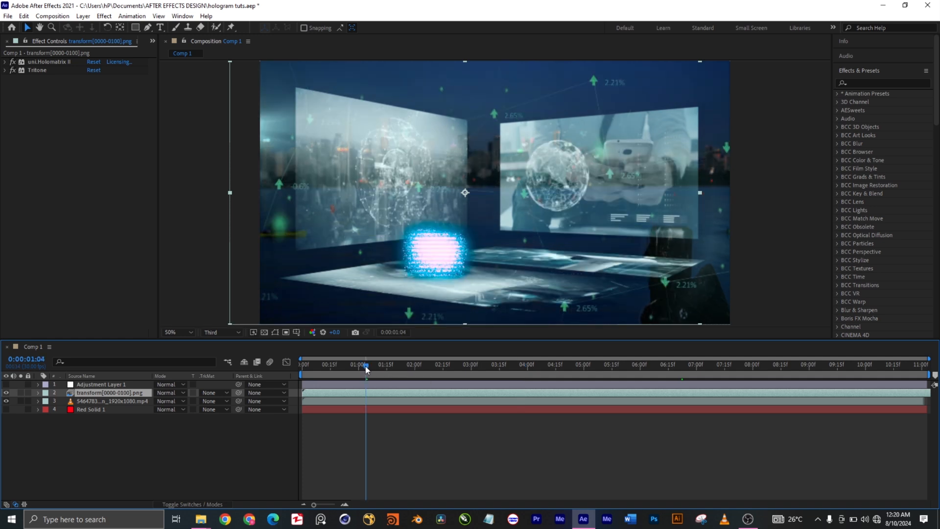
{"action": "left_click", "coordinate": [509, 367]}
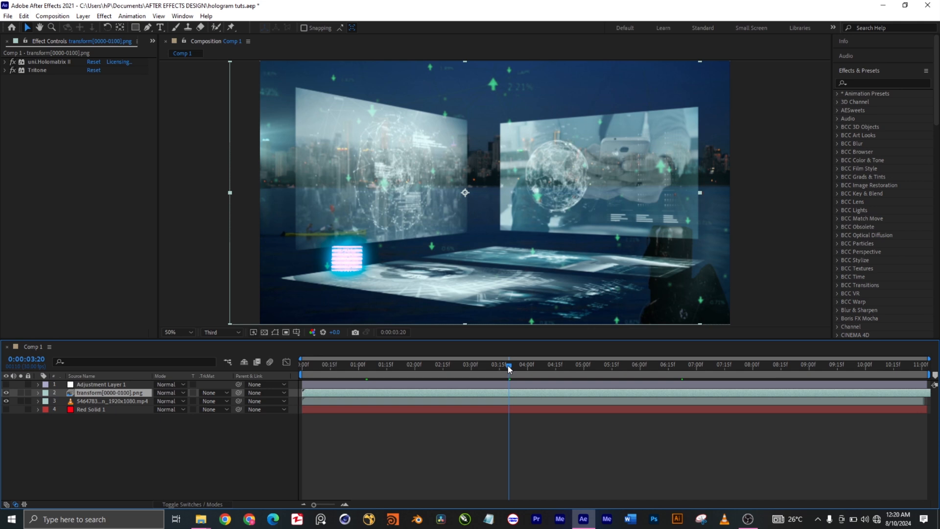
{"action": "left_click_drag", "start_coordinate": [508, 368], "coordinate": [712, 354]}
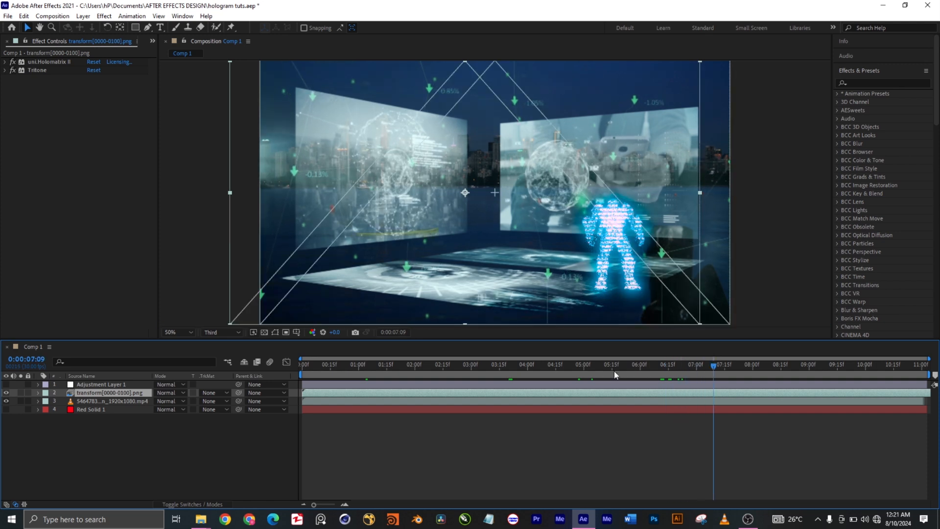
{"action": "left_click", "coordinate": [437, 372]}
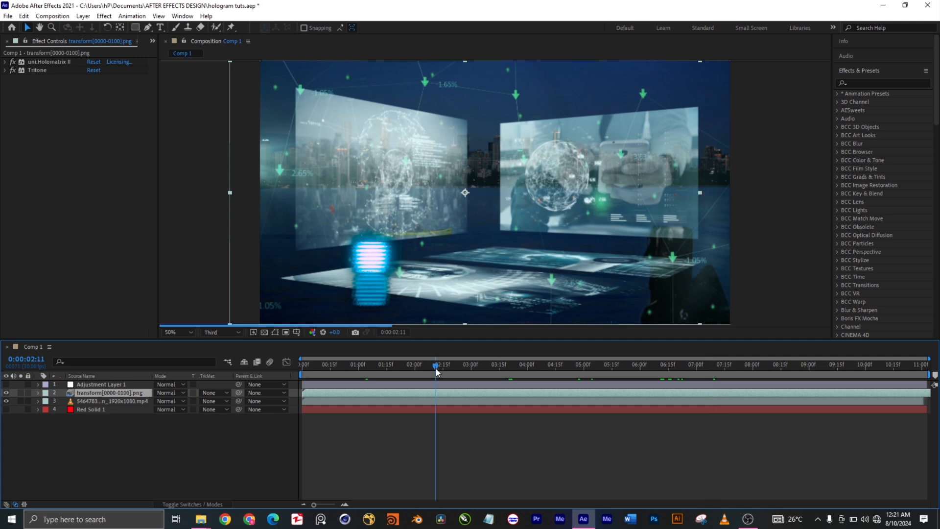
Step: Display Adjustment Layer 1's Looks effect, make the layer visible again, and preview the graded composite from 0:00:00:26 to 0:00:02:25
{"action": "left_click", "coordinate": [92, 384]}
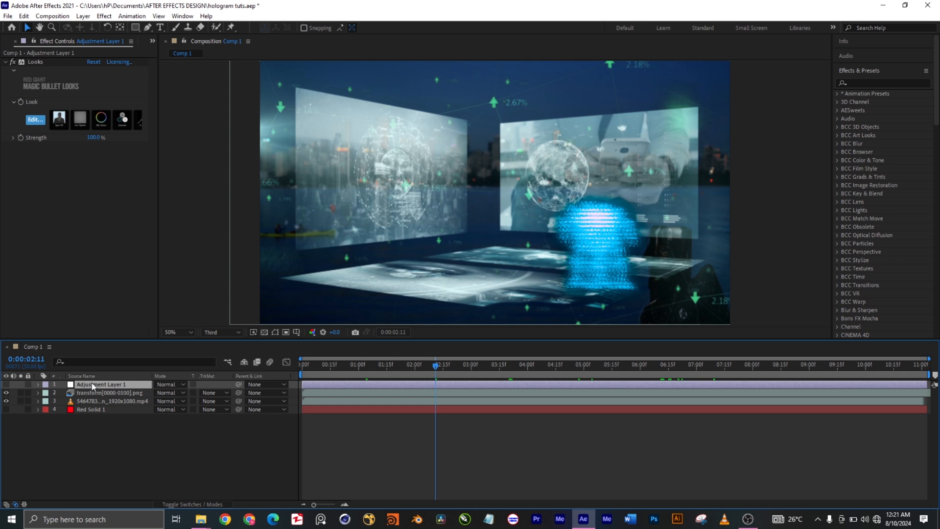
{"action": "left_click", "coordinate": [6, 384]}
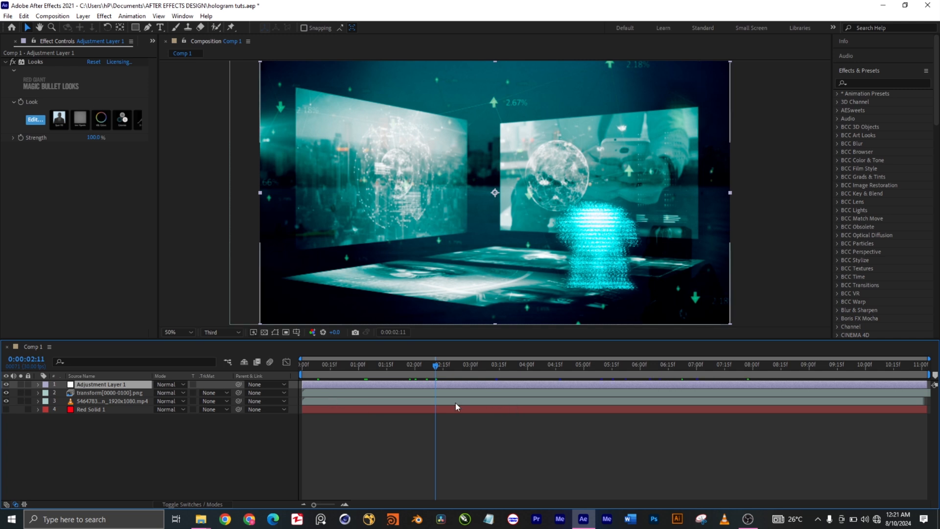
{"action": "left_click", "coordinate": [351, 365]}
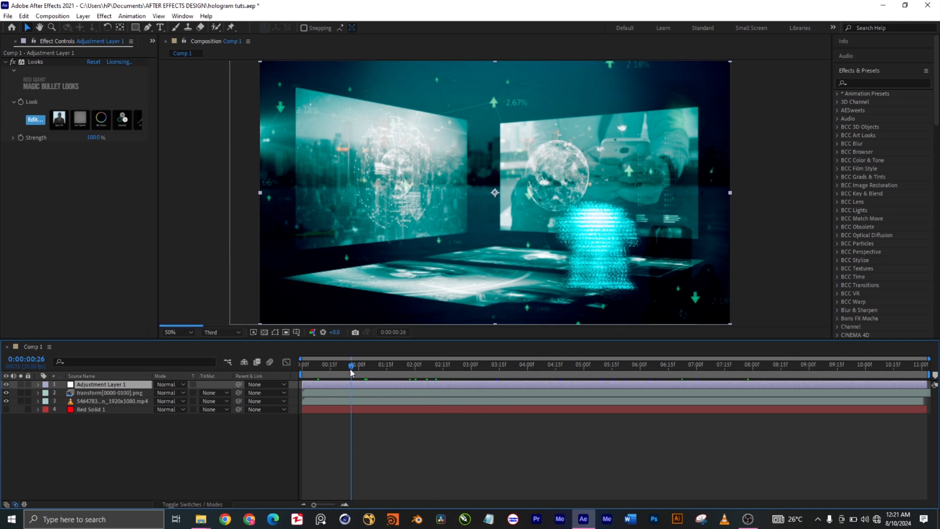
{"action": "left_click_drag", "start_coordinate": [351, 369], "coordinate": [462, 366]}
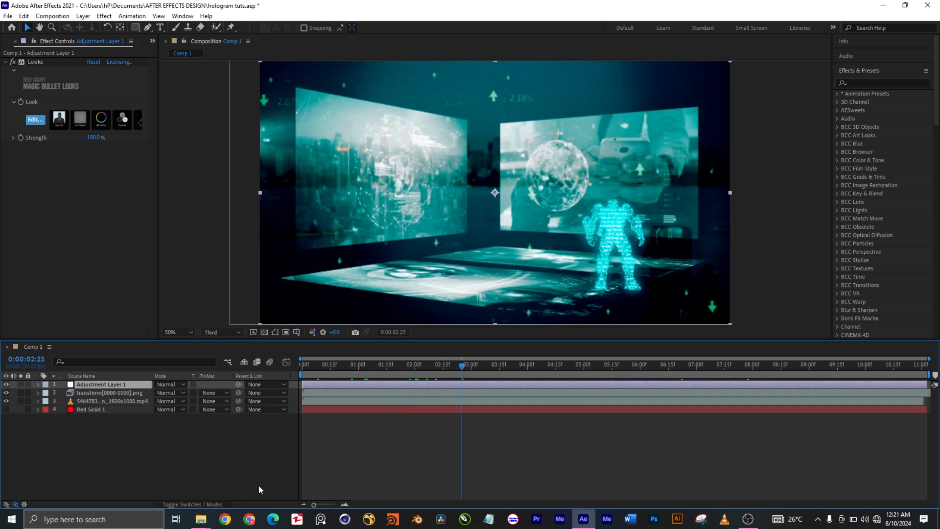
Step: Examine the graded hologram morph over the background footage at several times between 0:00:00:29 and 0:00:04:22, finishing at 0:00:01:11
{"action": "left_click", "coordinate": [482, 365]}
{"action": "left_click_drag", "start_coordinate": [501, 364], "coordinate": [520, 365]}
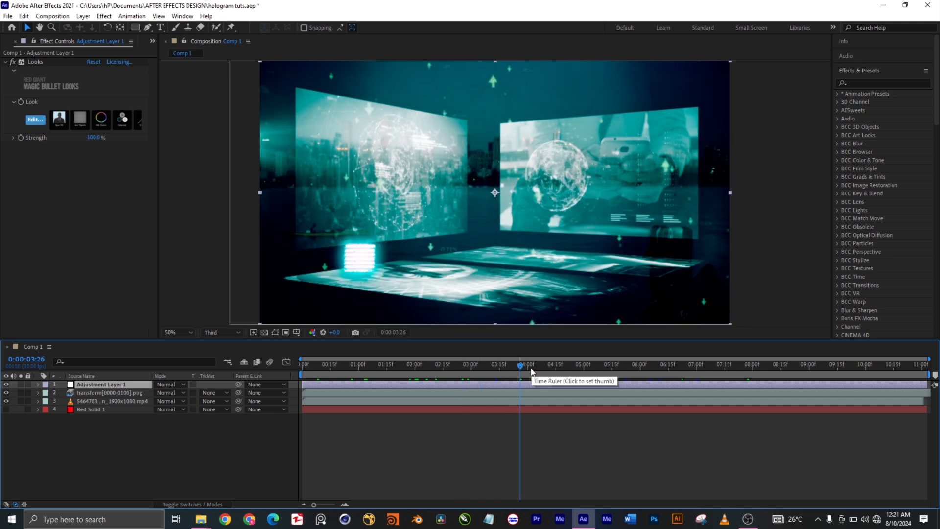
{"action": "left_click", "coordinate": [451, 368]}
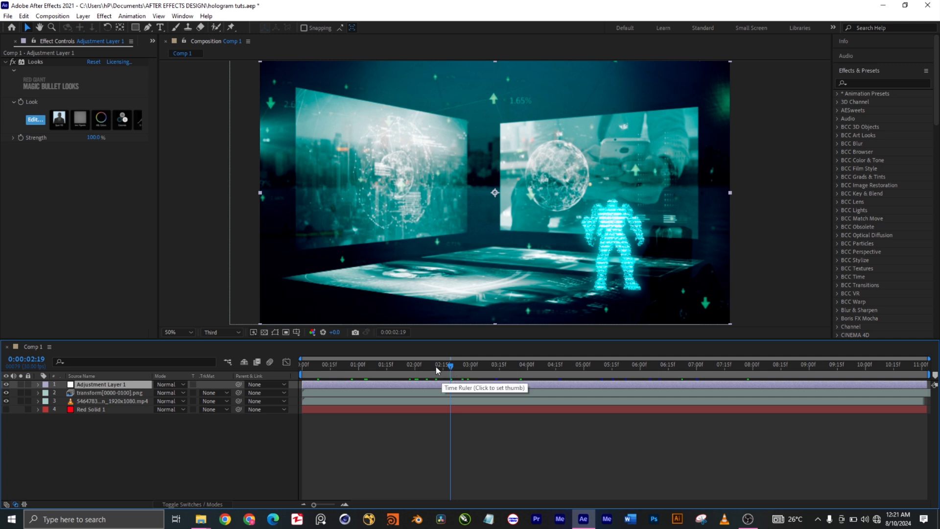
{"action": "left_click", "coordinate": [436, 367]}
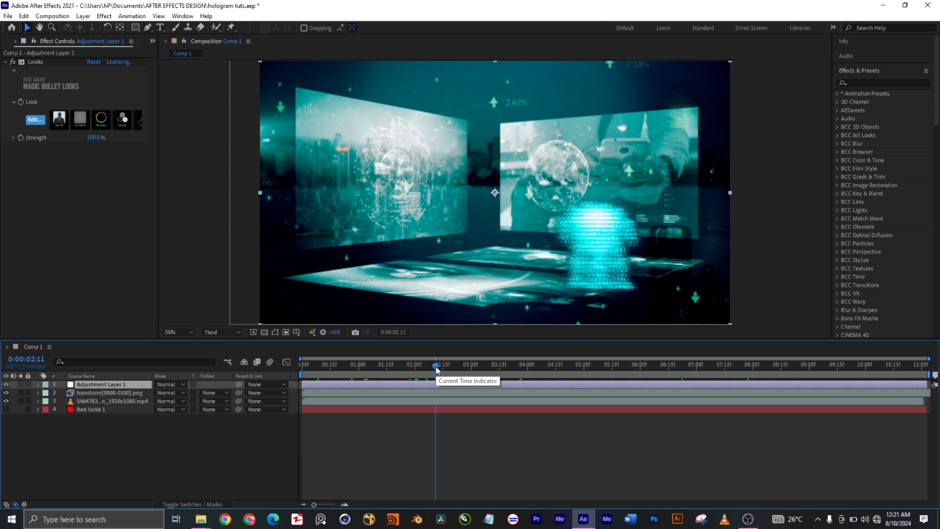
{"action": "left_click", "coordinate": [454, 366]}
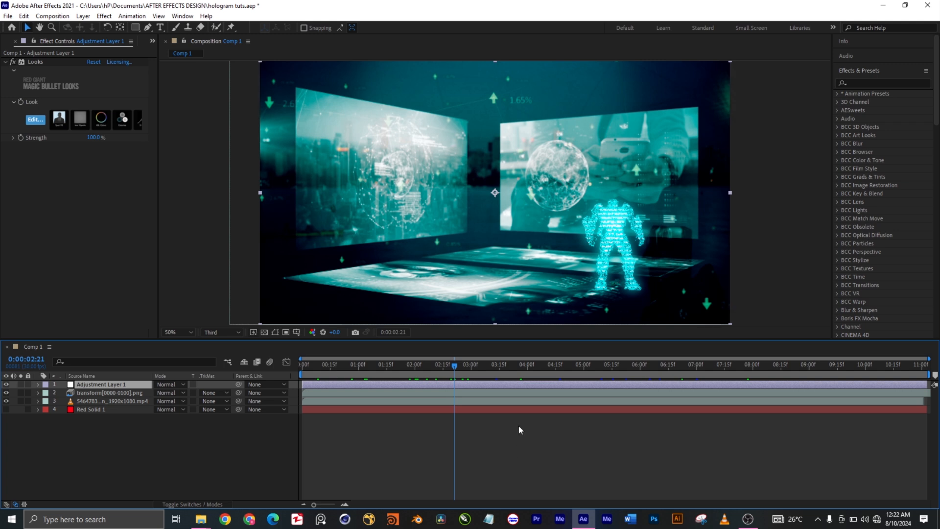
{"action": "left_click", "coordinate": [522, 364]}
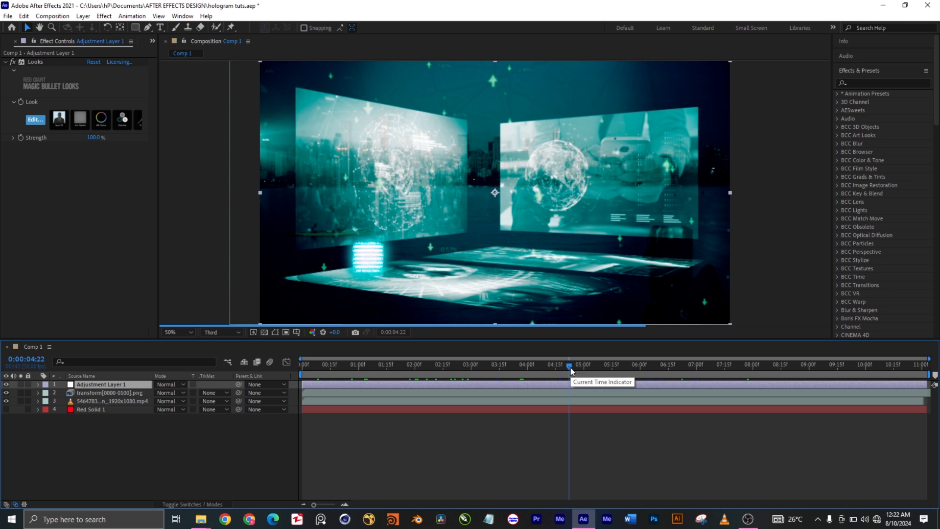
{"action": "left_click", "coordinate": [356, 366]}
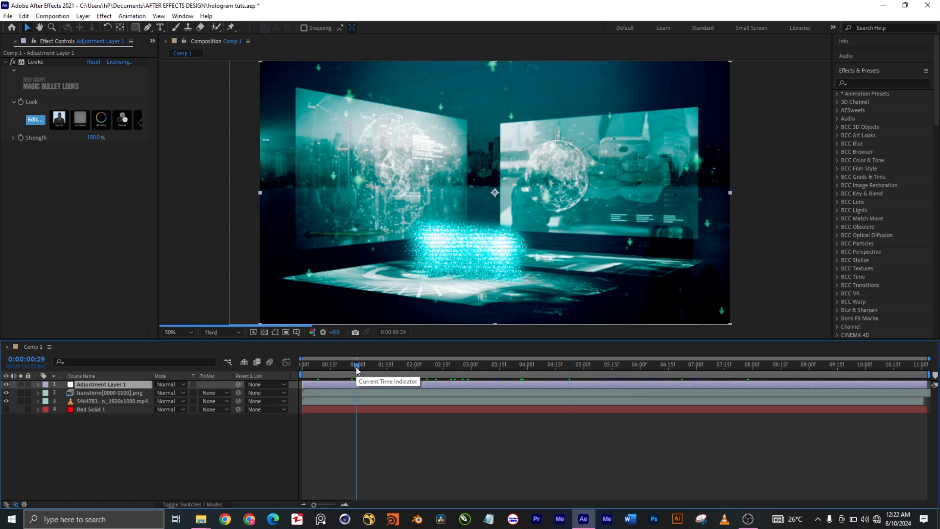
{"action": "left_click_drag", "start_coordinate": [357, 366], "coordinate": [380, 368]}
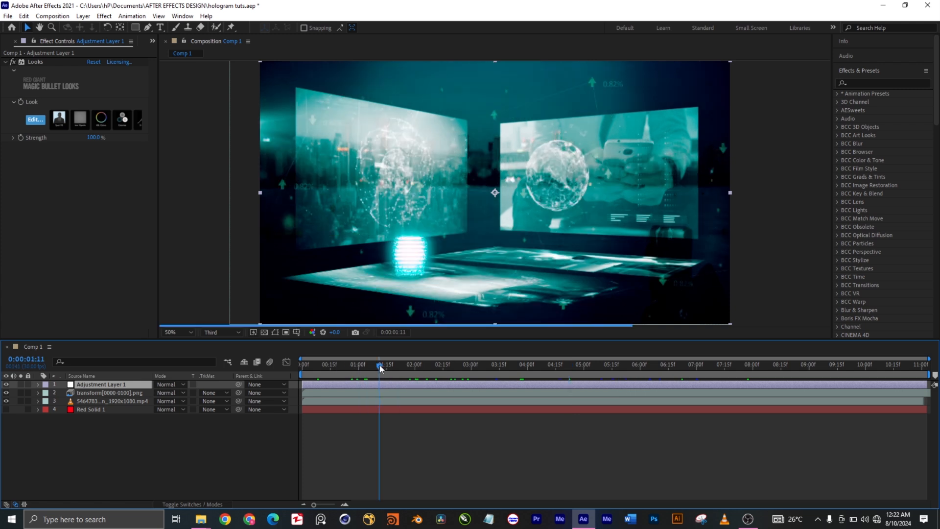